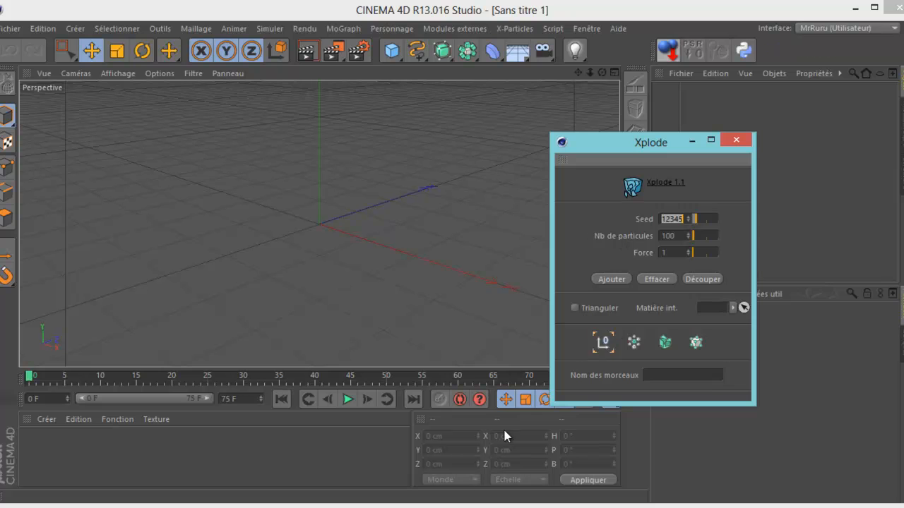
- Open the Valkaari web page for the Xplode plugin, examine its description and version compatibility, and return to CINEMA 4D
click(628, 190)
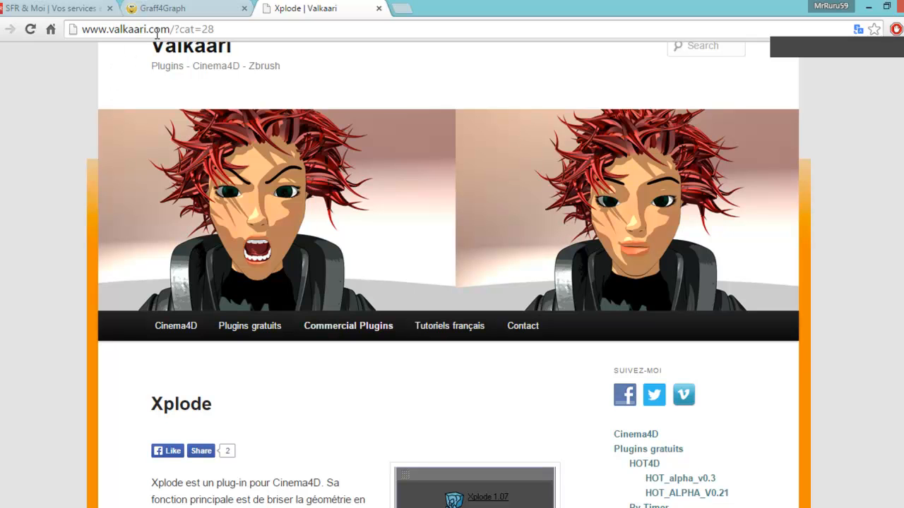
scroll(346, 208, down, 5)
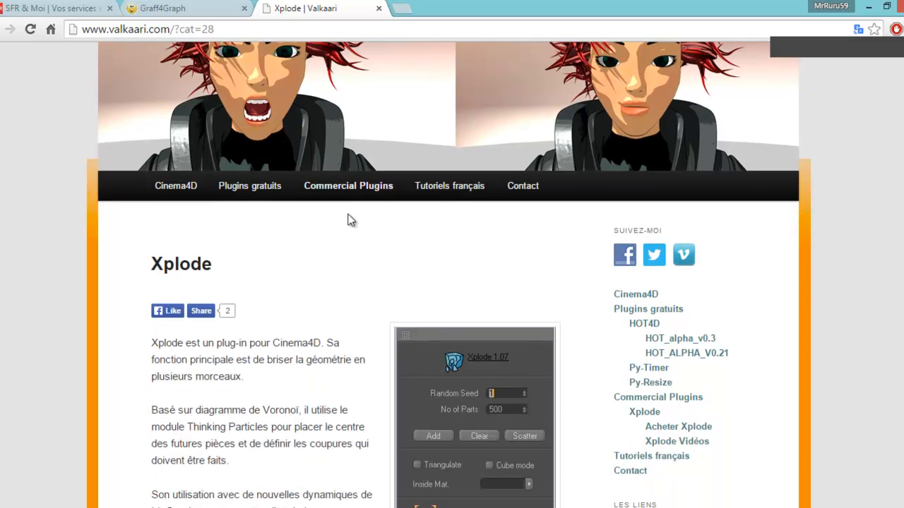
scroll(176, 236, down, 1)
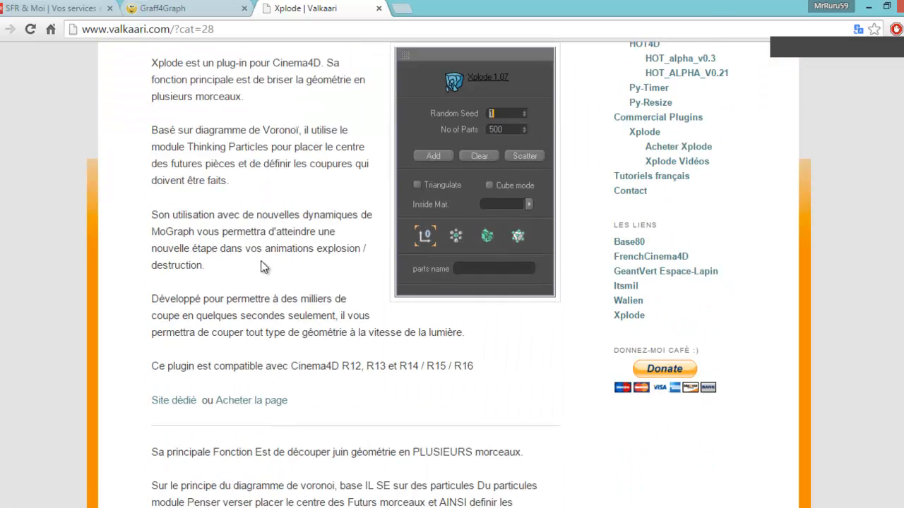
scroll(261, 267, down, 6)
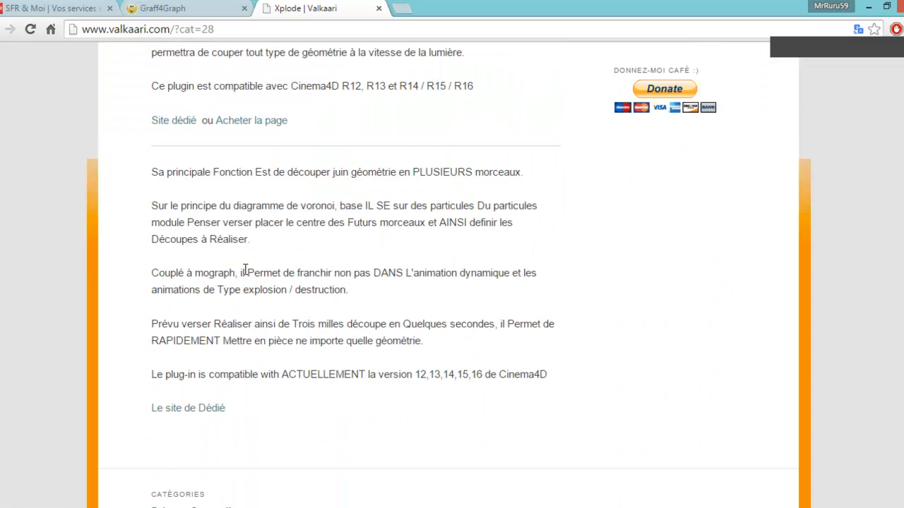
scroll(301, 268, up, 9)
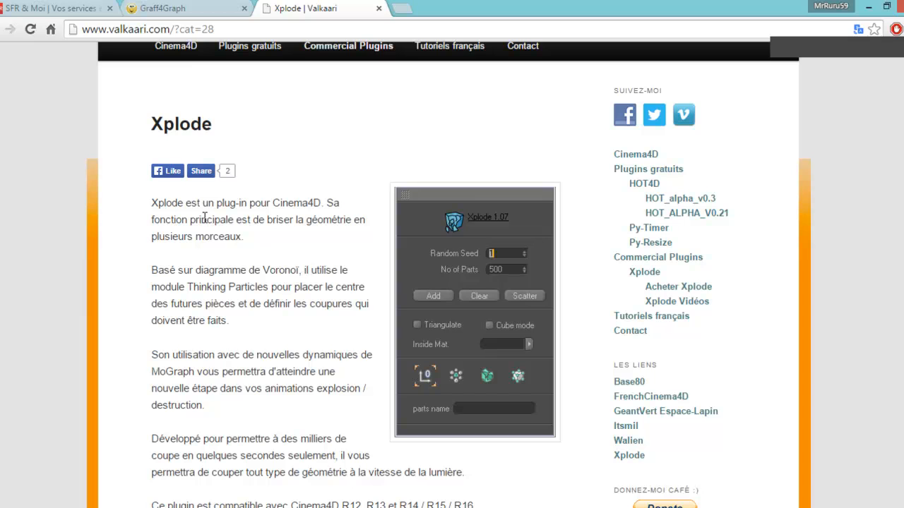
scroll(277, 247, down, 2)
scroll(258, 246, down, 1)
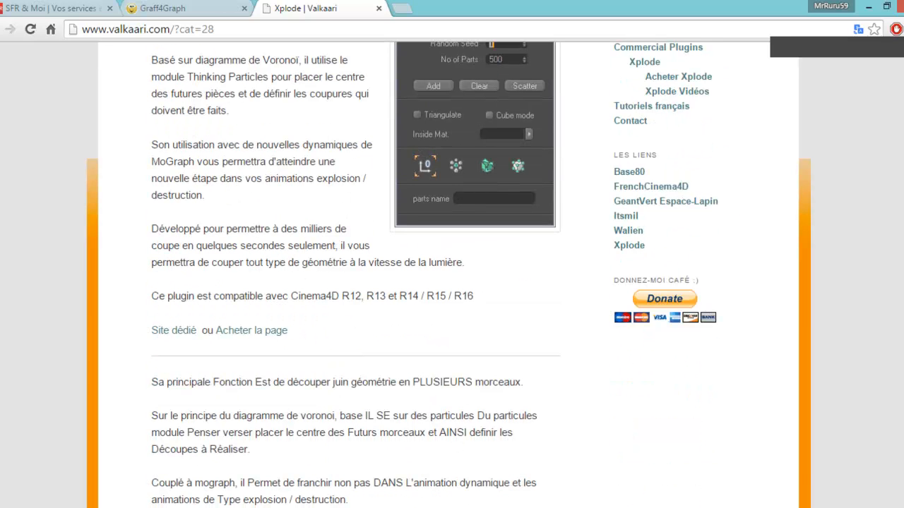
click(441, 506)
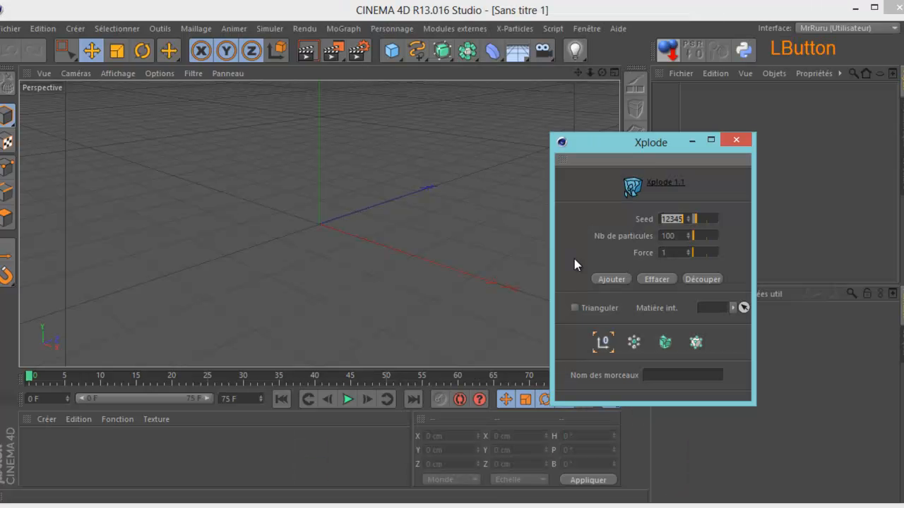
- Close the Xplode plugin window and add a MoGraph Mo Texte object to the empty scene
drag(648, 147, 704, 159)
click(789, 151)
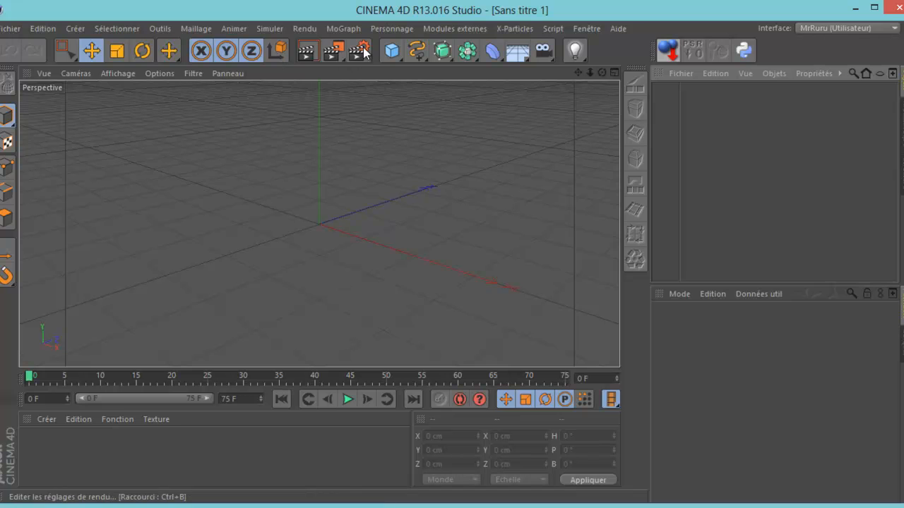
click(390, 28)
mouse_move(349, 26)
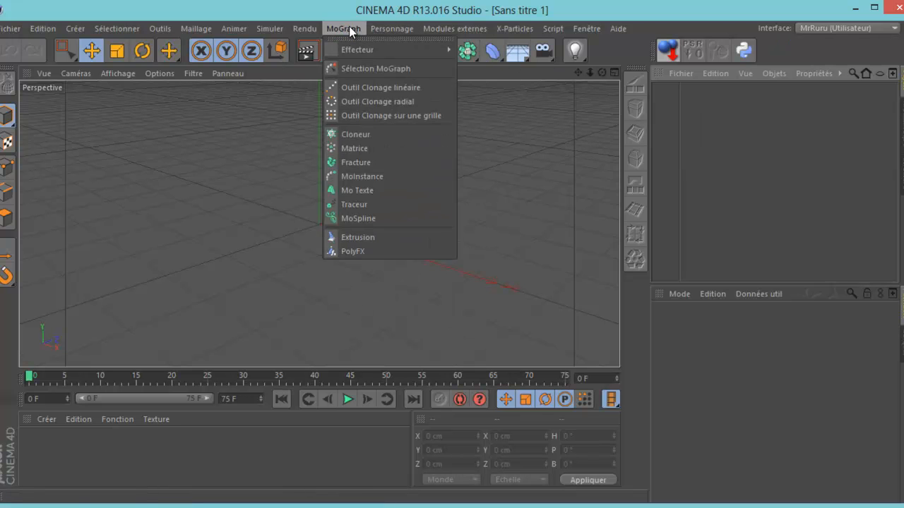
click(353, 190)
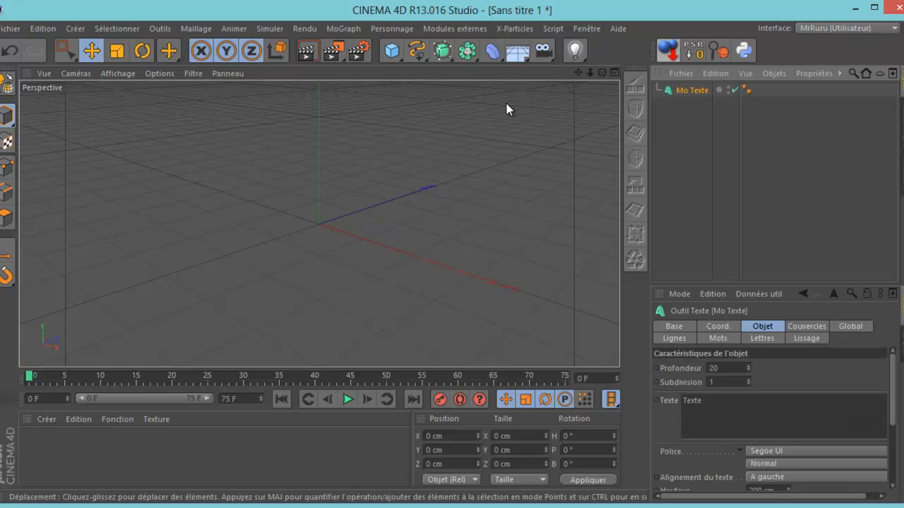
drag(577, 74, 455, 255)
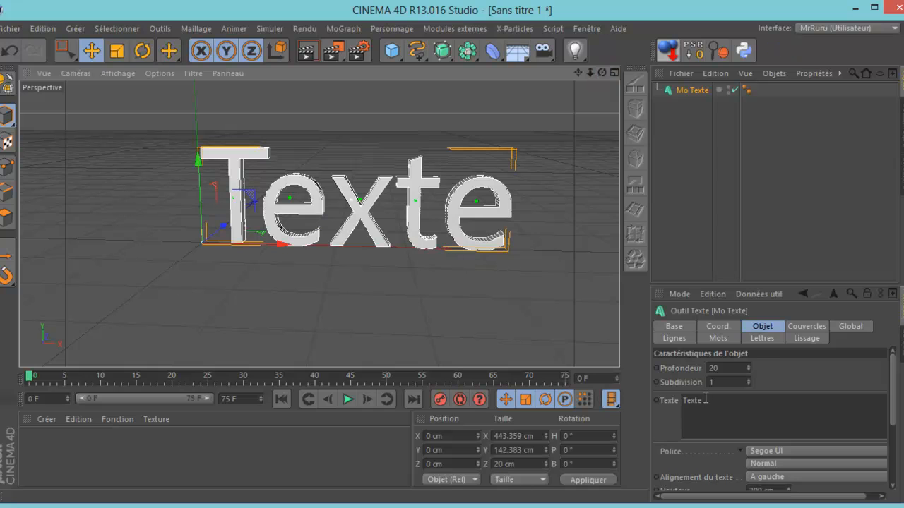
- Change the wording of the Mo Texte object to XPLODE
double_click(706, 401)
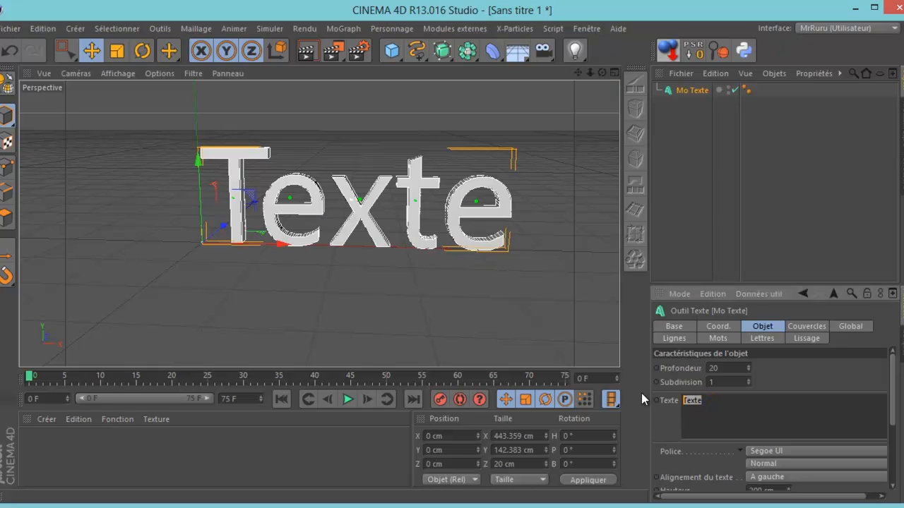
key(Caps_Lock)
text(XPLODE)
click(776, 369)
drag(580, 73, 437, 255)
drag(592, 72, 452, 254)
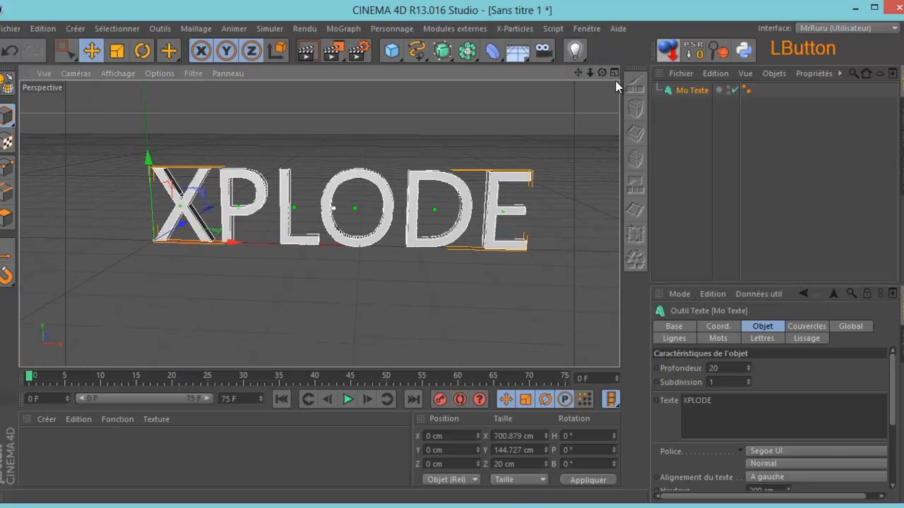
- Set the font of the XPLODE text to Reconstruct
click(828, 452)
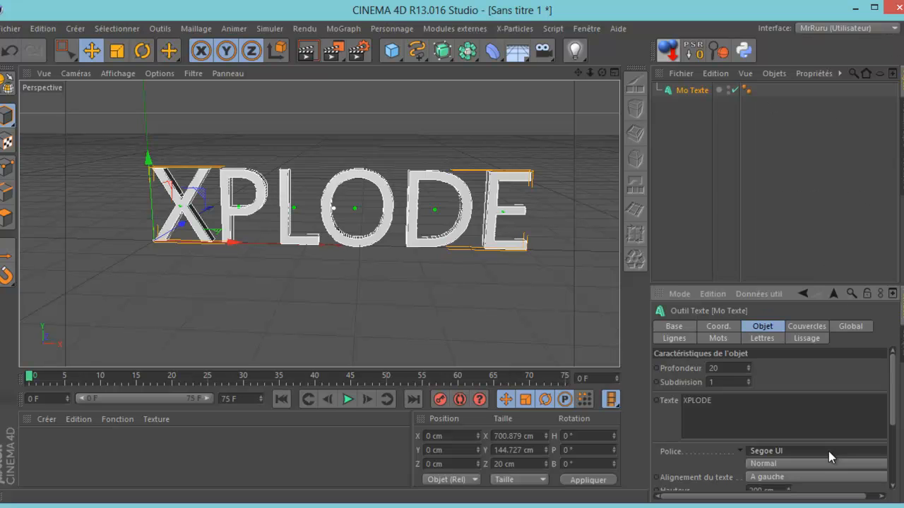
click(829, 451)
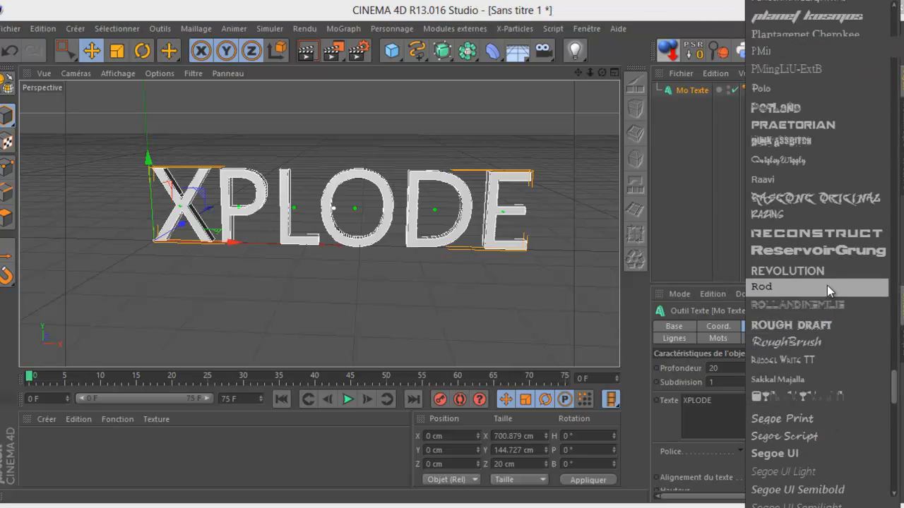
click(830, 233)
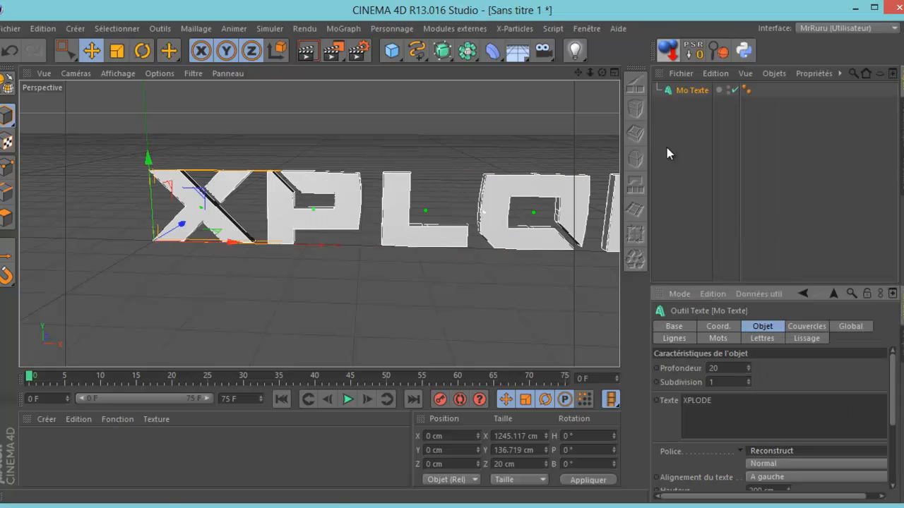
drag(579, 73, 455, 254)
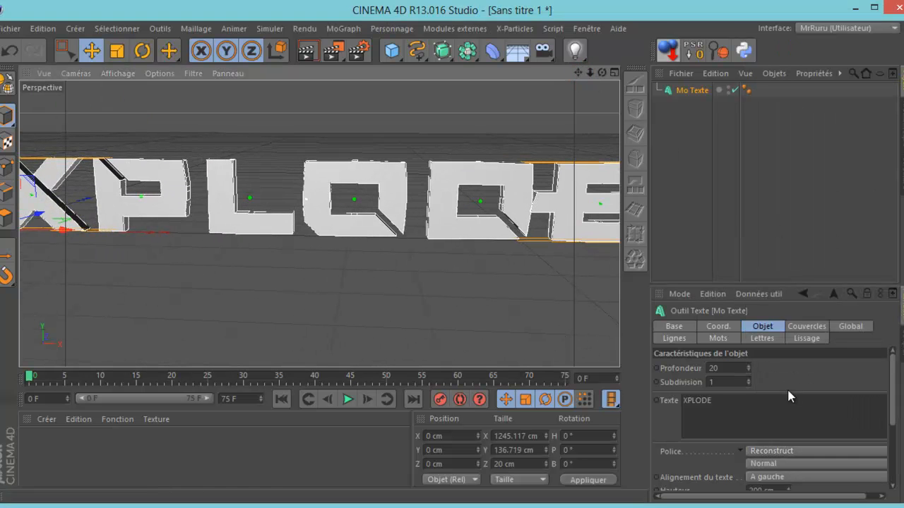
drag(590, 72, 454, 255)
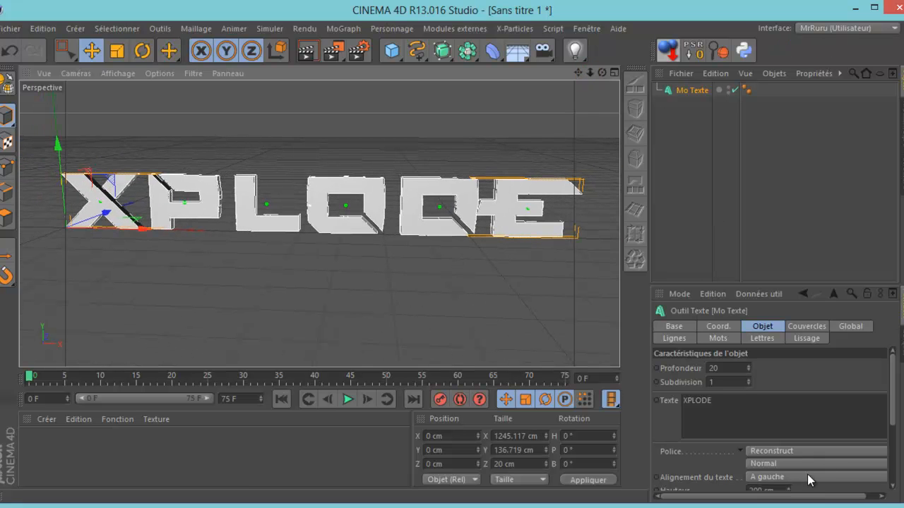
- Set the horizontal letter spacing of the XPLODE text to 26 cm
drag(892, 404, 894, 425)
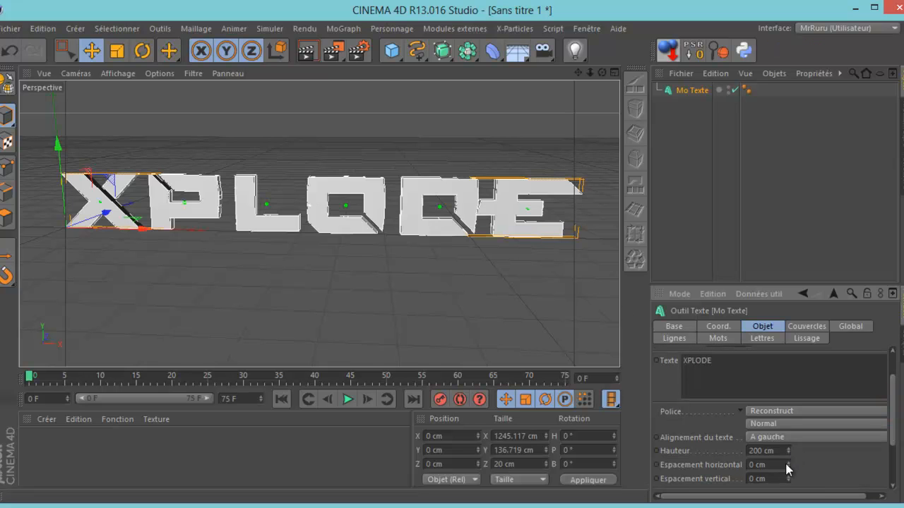
drag(789, 469, 789, 465)
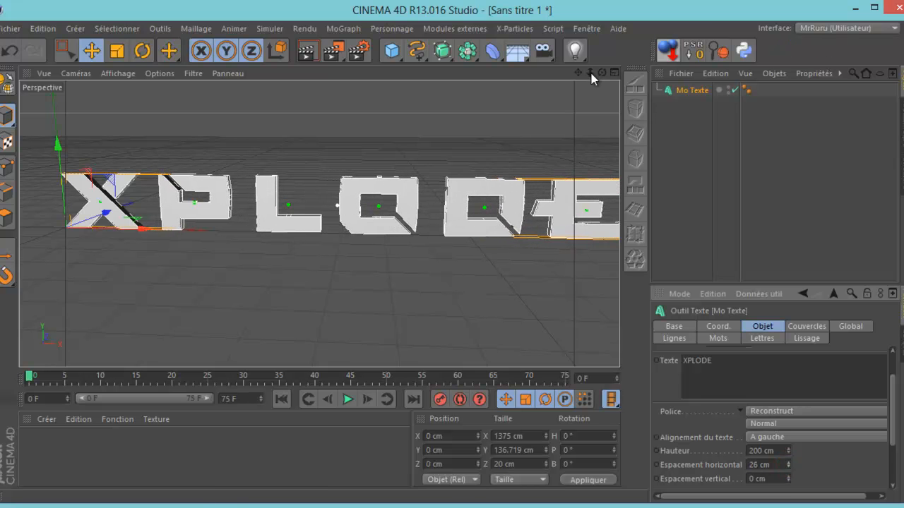
drag(591, 73, 454, 261)
drag(576, 73, 454, 254)
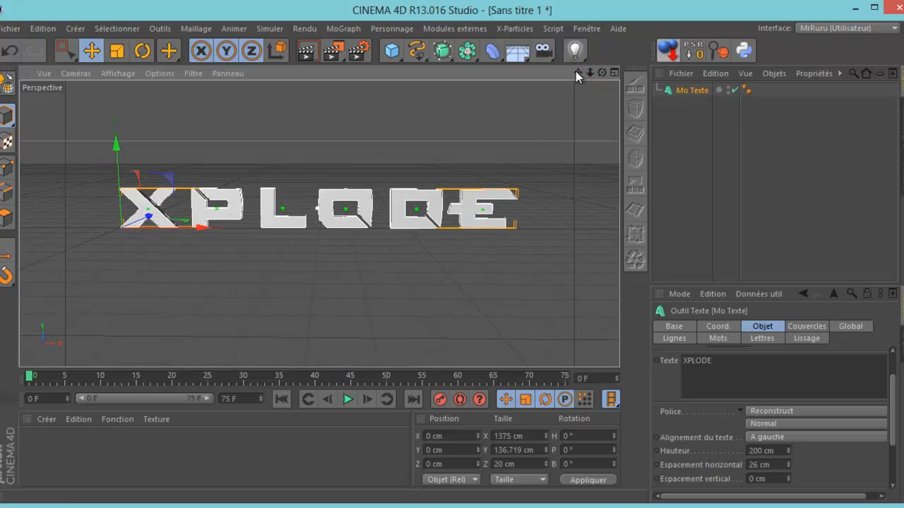
drag(577, 73, 455, 254)
drag(590, 73, 454, 256)
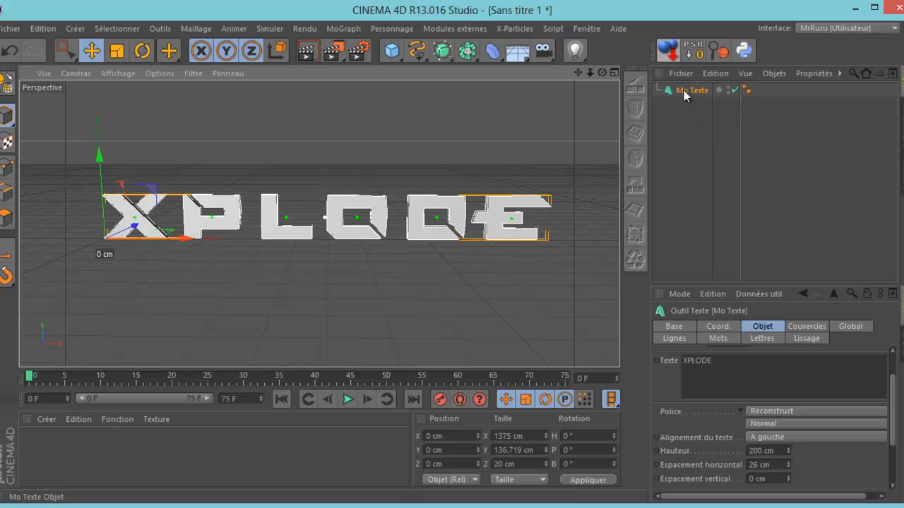
- Set the extrusion depth of the XPLODE text to 65
click(762, 327)
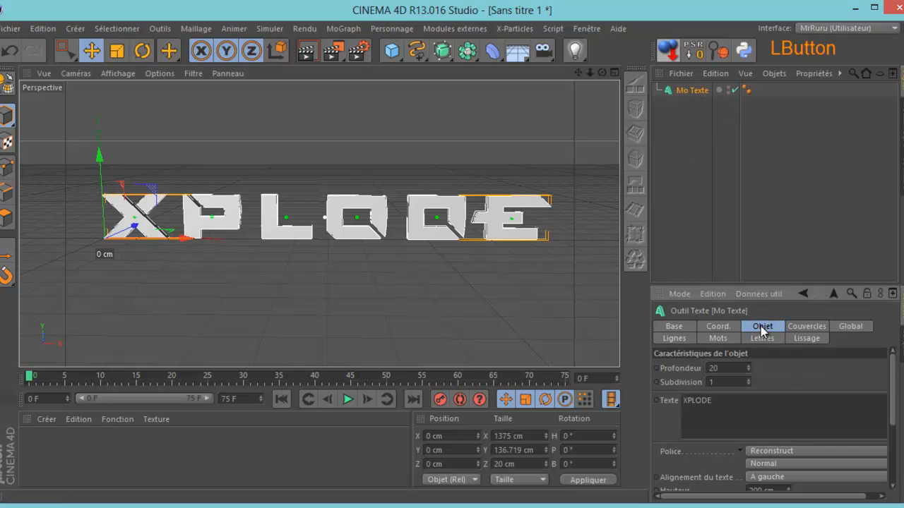
double_click(721, 368)
text(6)
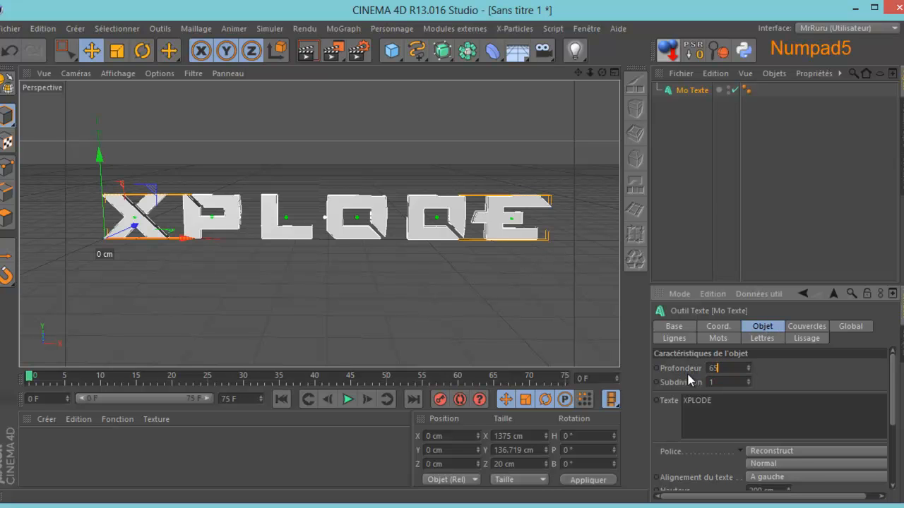
text(5)
click(787, 368)
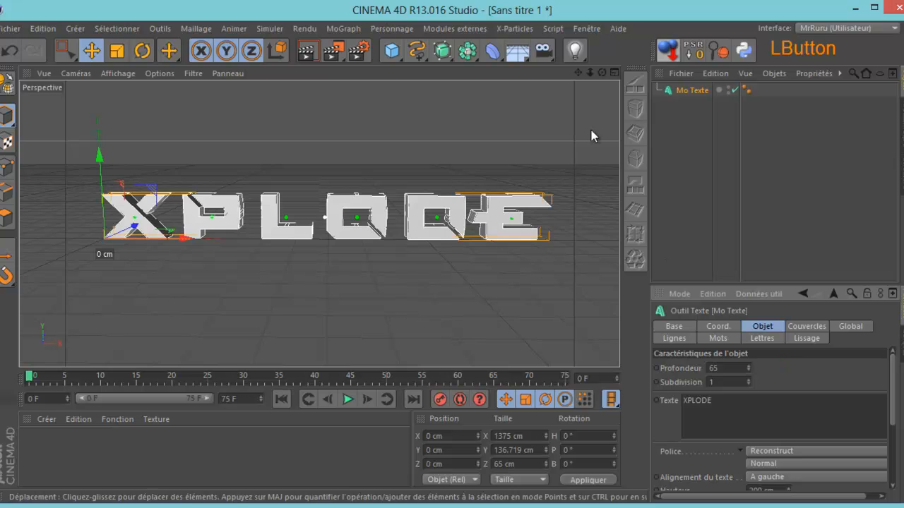
drag(595, 75, 619, 85)
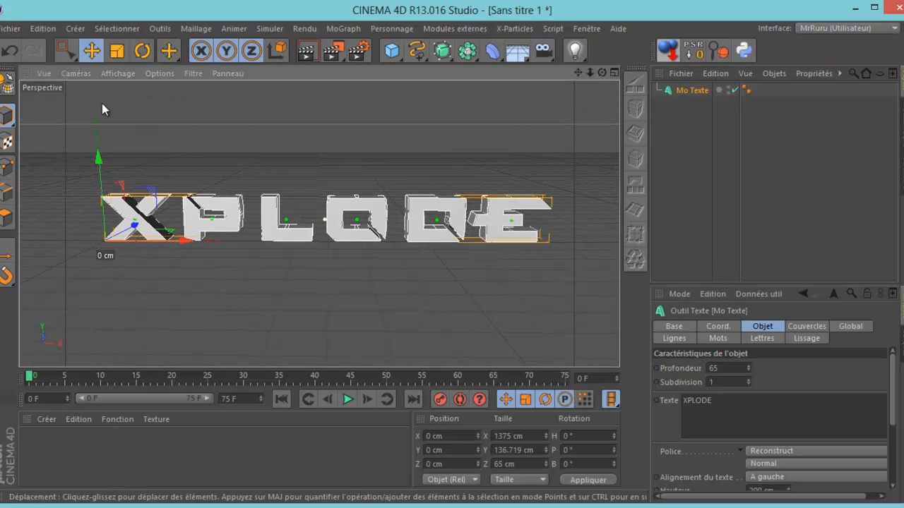
- Convert the Mo Texte object to an editable hierarchy and make all its individual letter objects polygonal
click(4, 89)
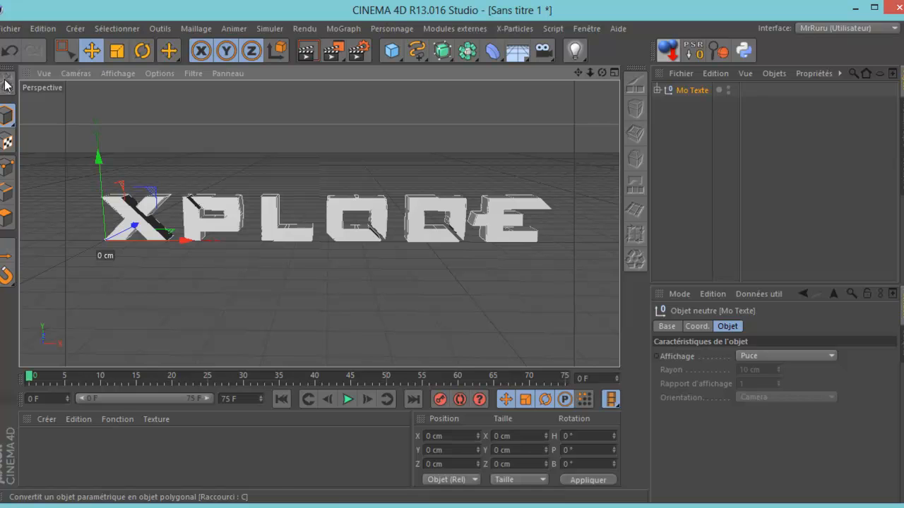
click(657, 89)
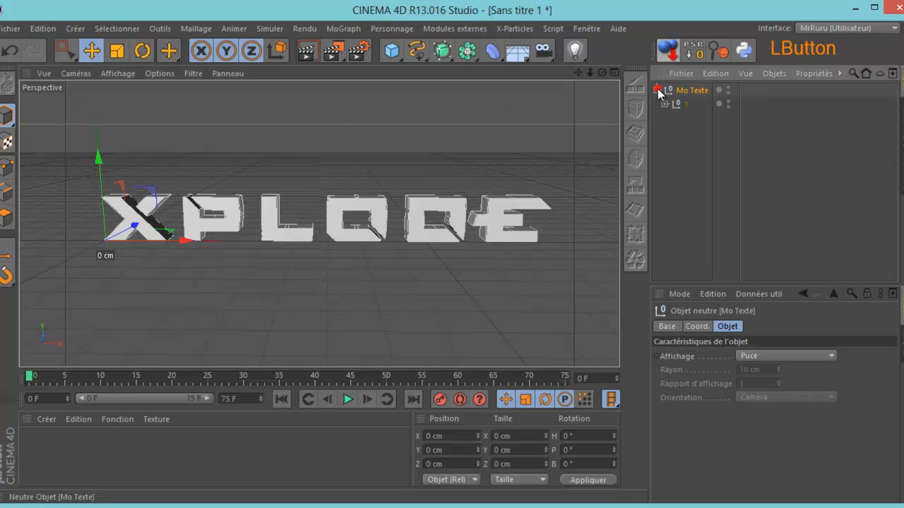
click(665, 104)
click(672, 118)
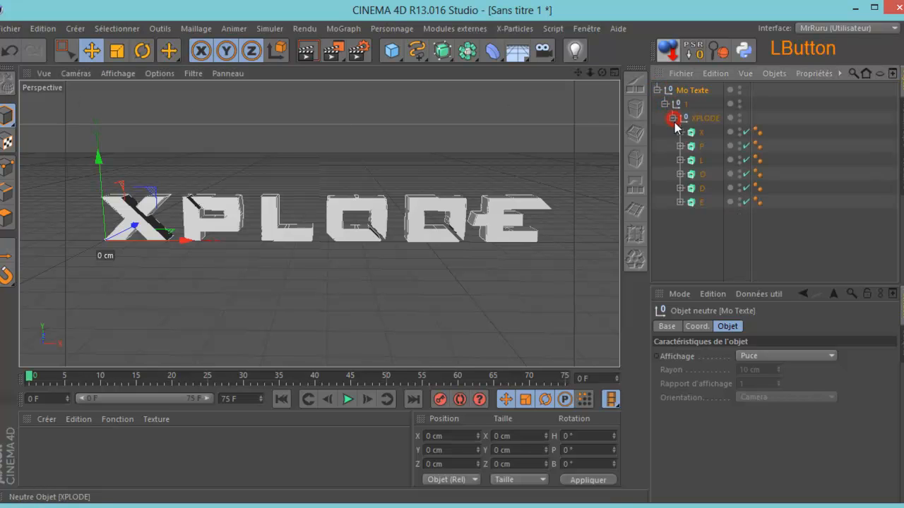
drag(688, 222, 723, 117)
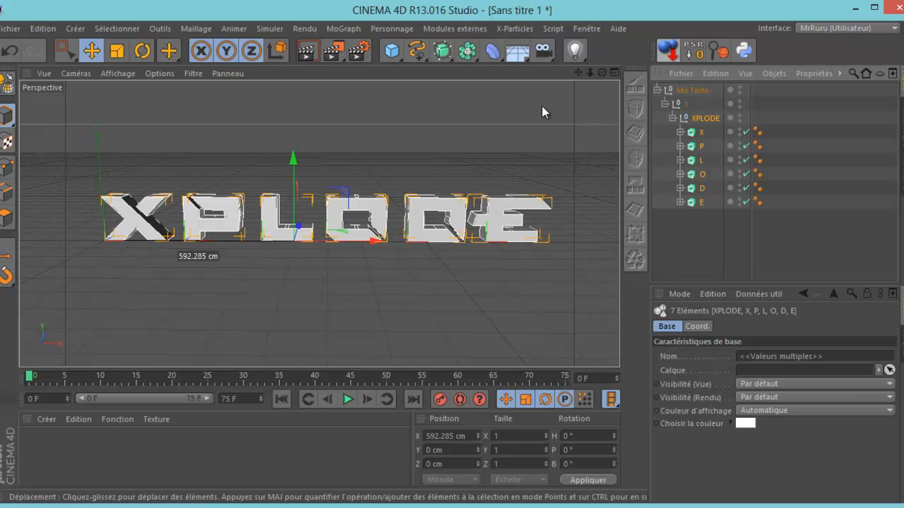
click(2, 85)
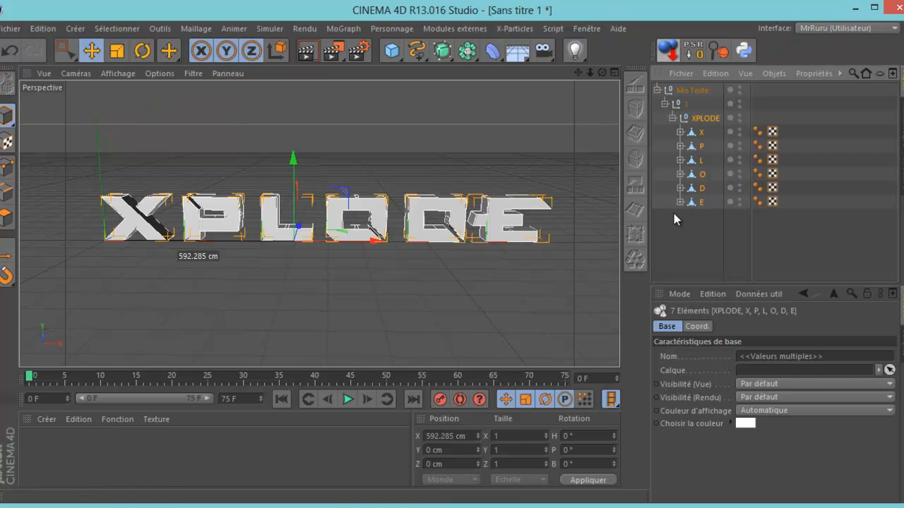
- Select the XPLODE null and its letters with all their sub-objects, and merge them into one polygon object, deleting the originals
drag(678, 210, 722, 123)
right_click(710, 134)
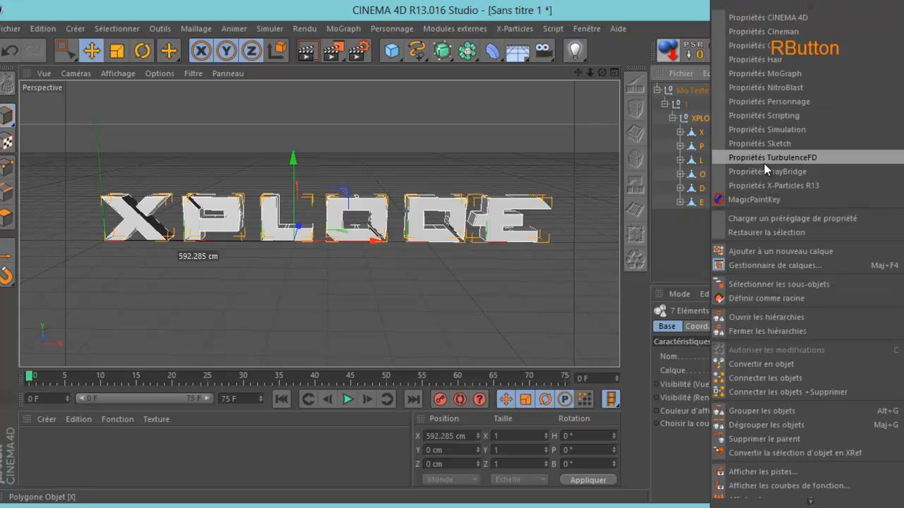
click(806, 285)
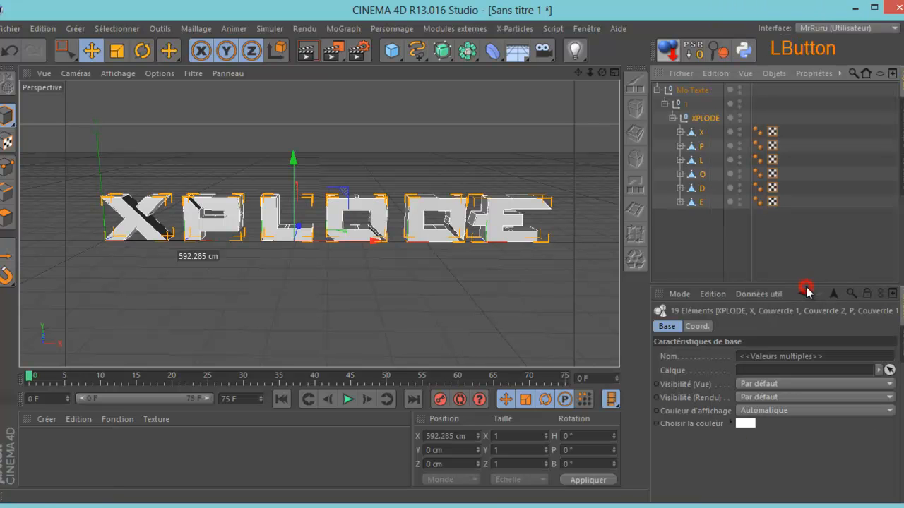
right_click(709, 167)
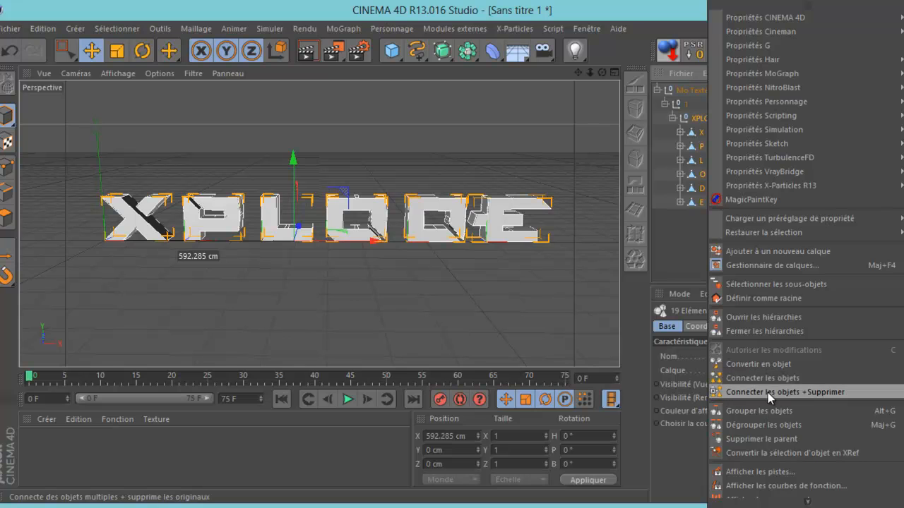
click(830, 392)
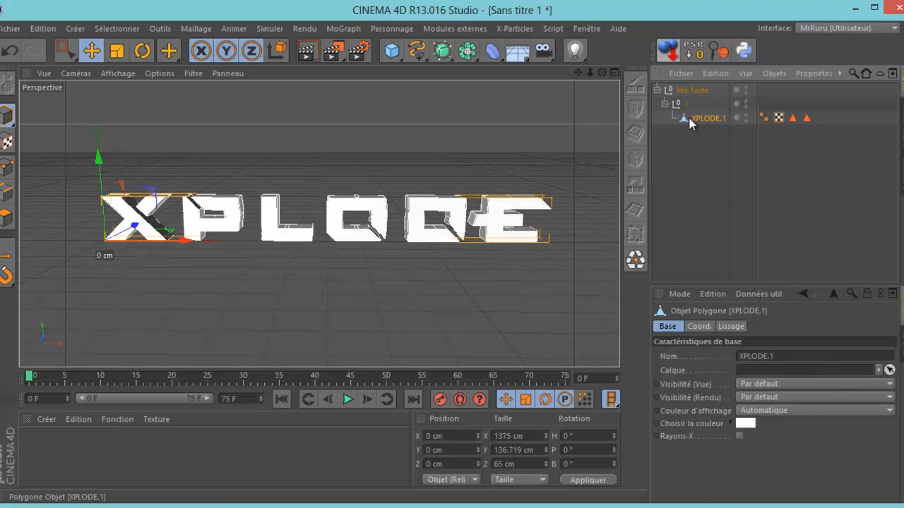
- Move the XPLODE.1 polygon object out of the Mo Texte hierarchy and delete the leftover Mo Texte null
drag(712, 116, 704, 149)
click(657, 91)
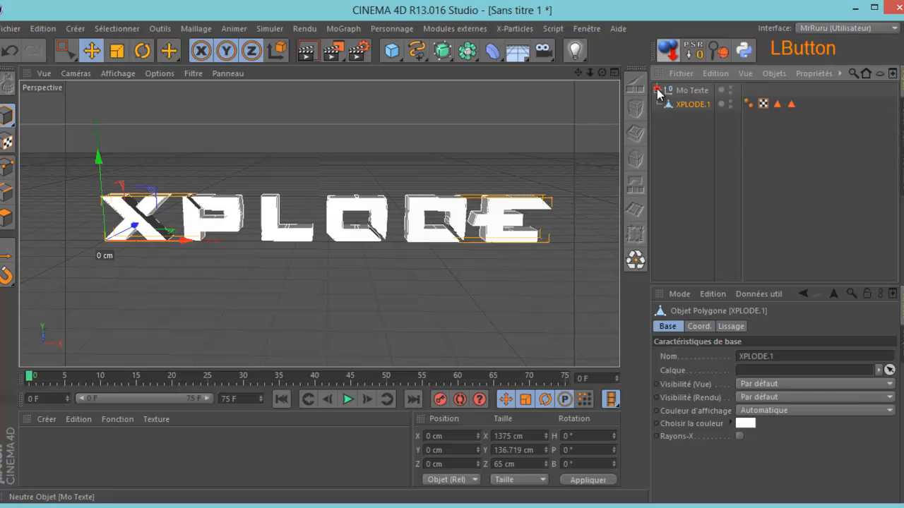
click(685, 91)
key(Delete)
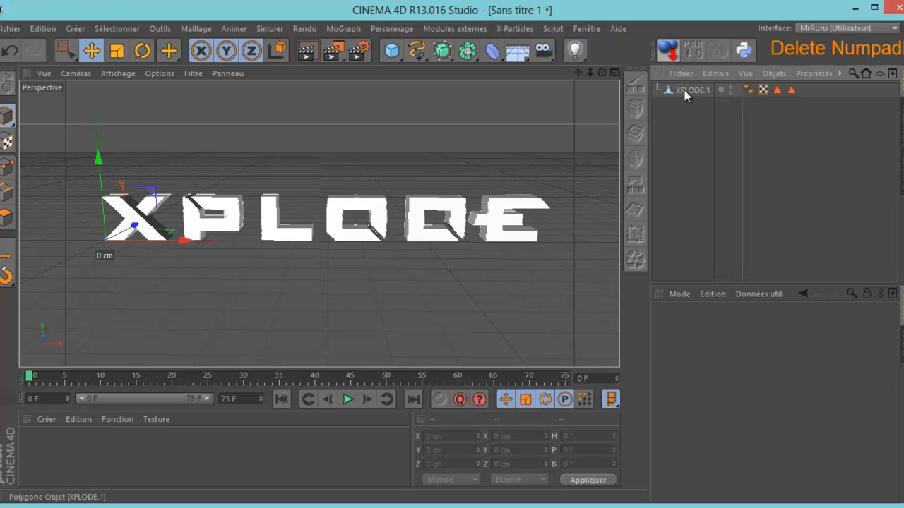
- Open the Xplode plugin for the XPLODE.1 object and add 100 particles to the text
drag(601, 73, 453, 263)
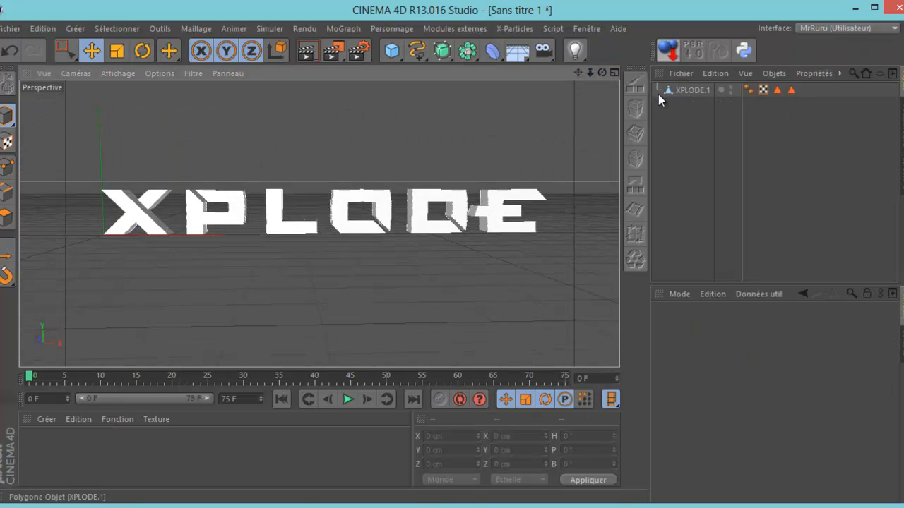
click(684, 90)
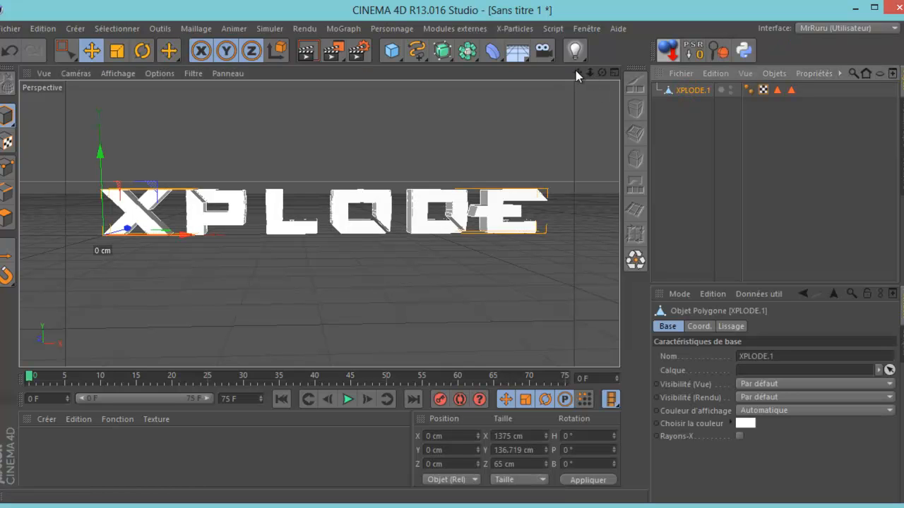
mouse_move(602, 73)
mouse_down()
mouse_move(600, 92)
mouse_move(602, 72)
mouse_up()
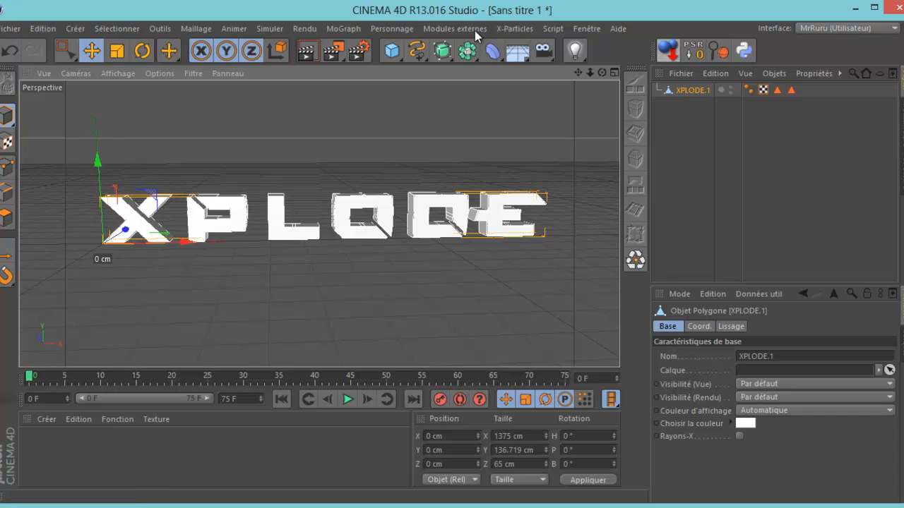
click(451, 28)
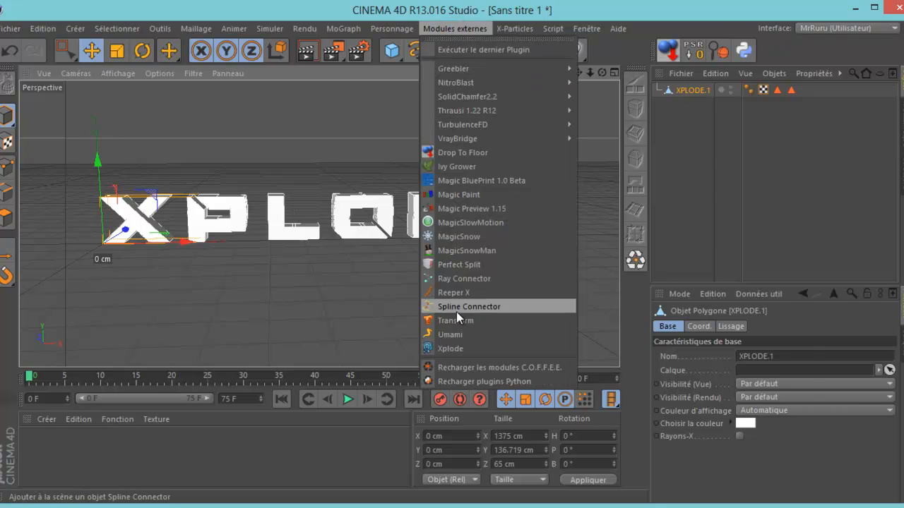
click(449, 346)
drag(674, 159, 680, 196)
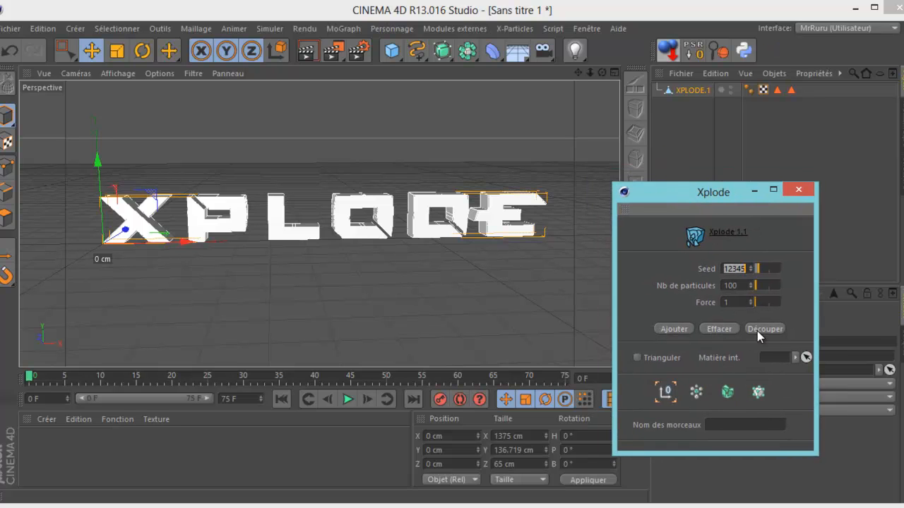
click(670, 328)
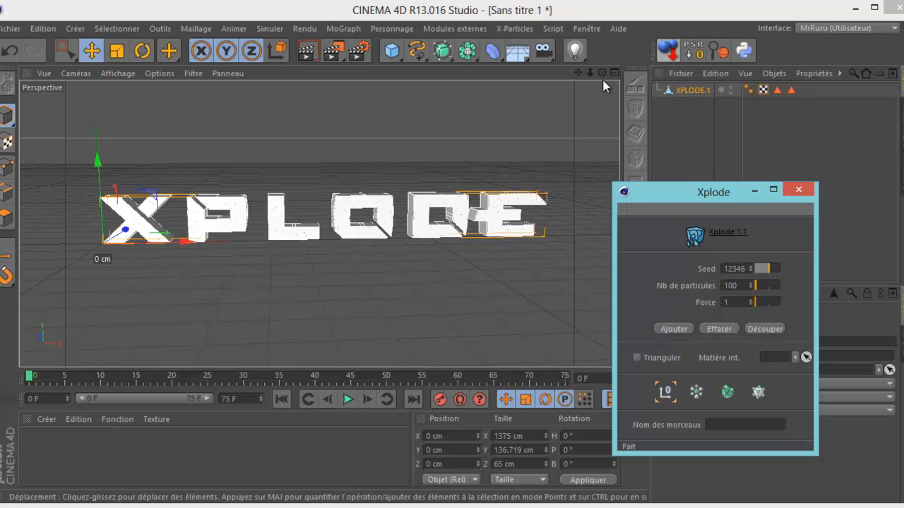
- Set the number of particles to 250 in the Xplode plugin
drag(601, 73, 454, 254)
drag(591, 72, 485, 138)
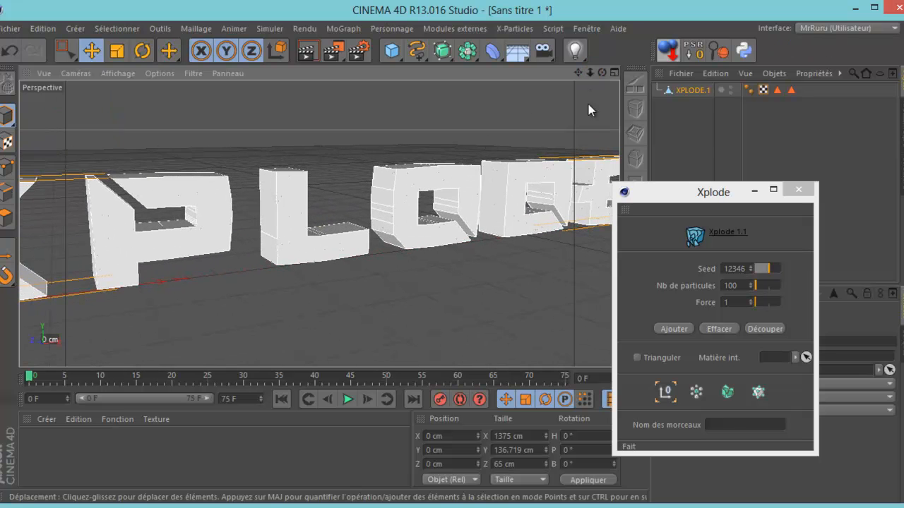
drag(592, 74, 454, 254)
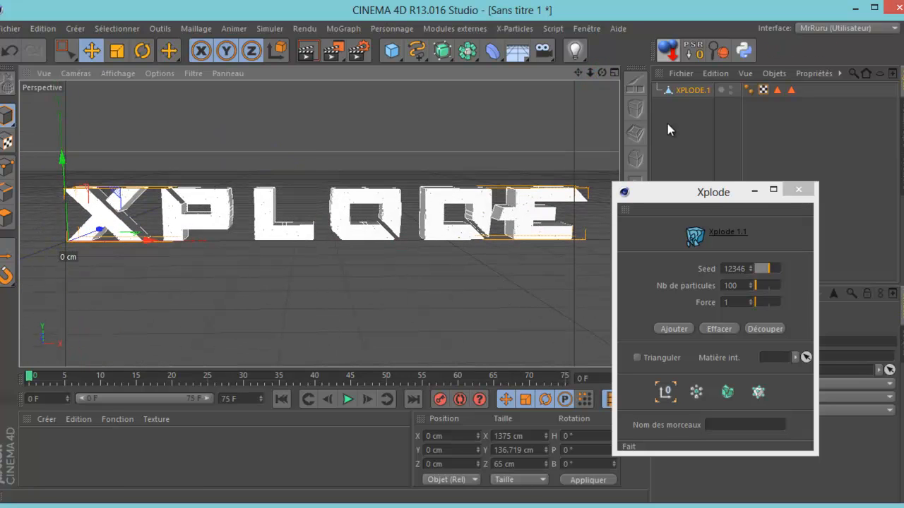
click(738, 285)
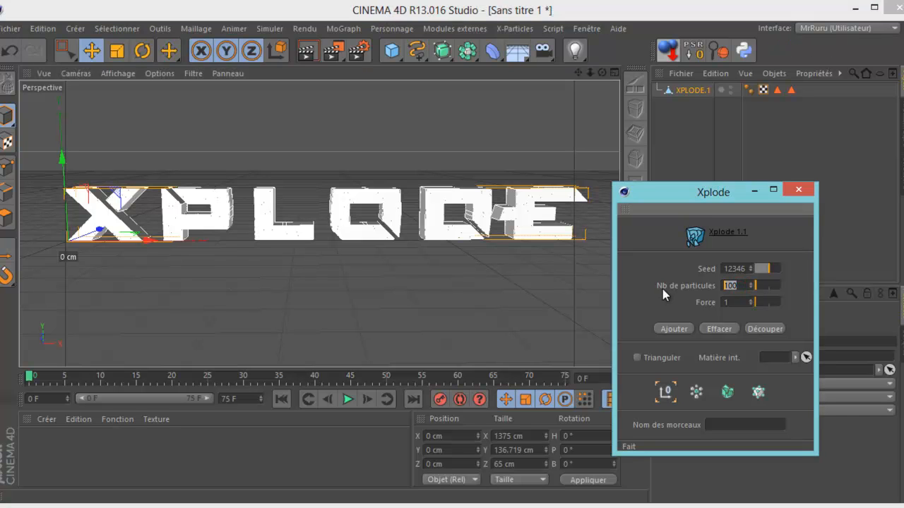
text(250)
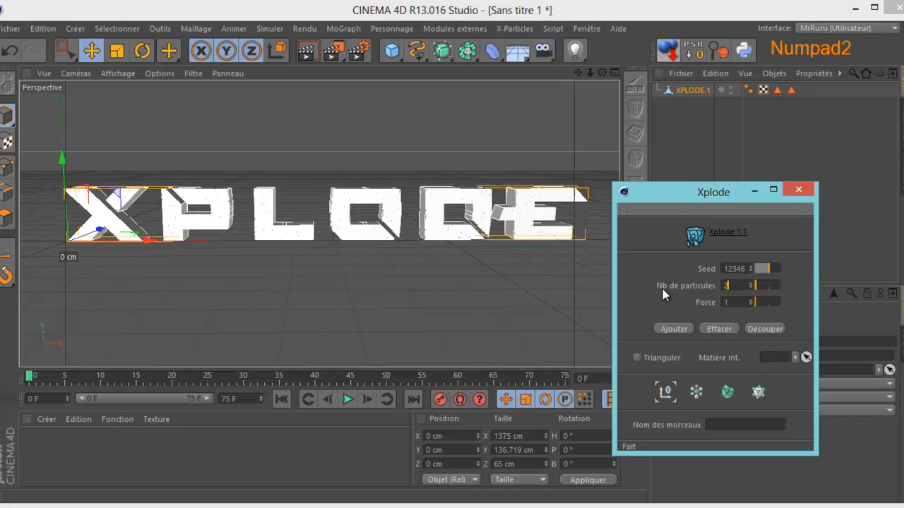
click(668, 262)
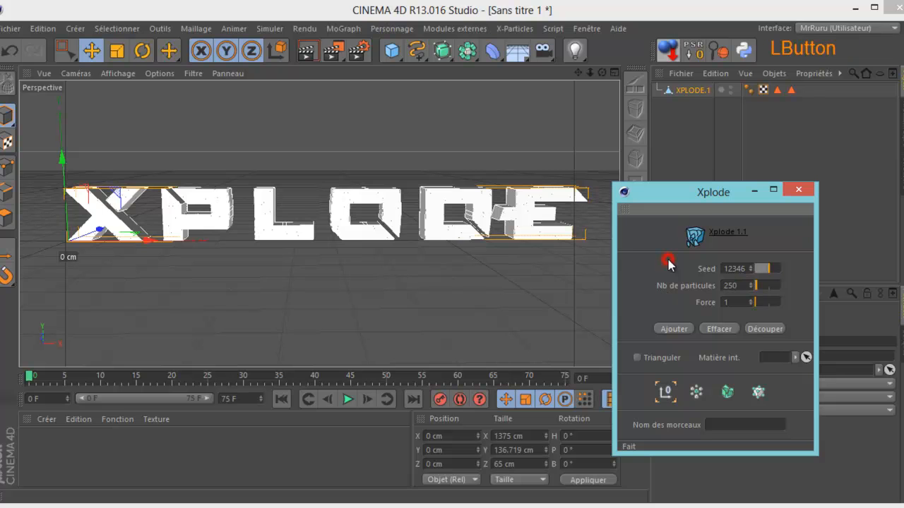
drag(699, 191, 734, 149)
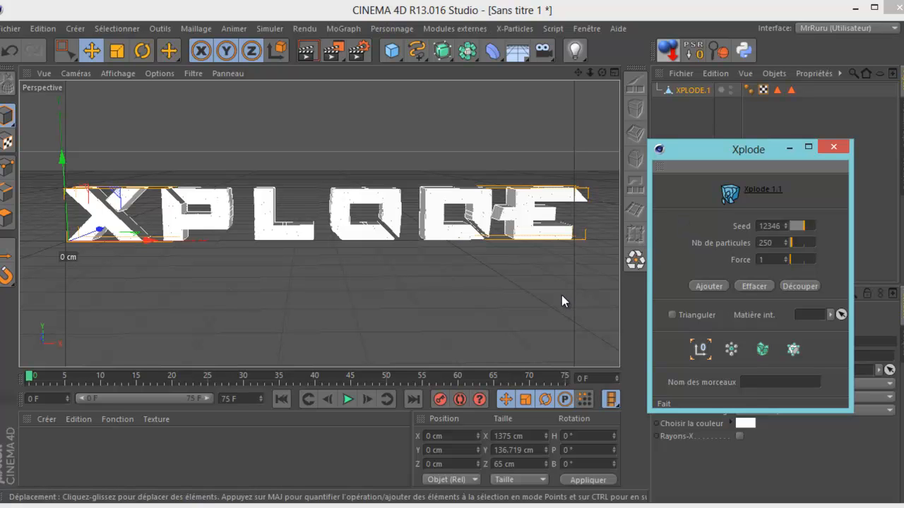
- Create an orange material (RGB 223, 146, 3) without specularity and apply it to the XPLODE.1 object
double_click(40, 457)
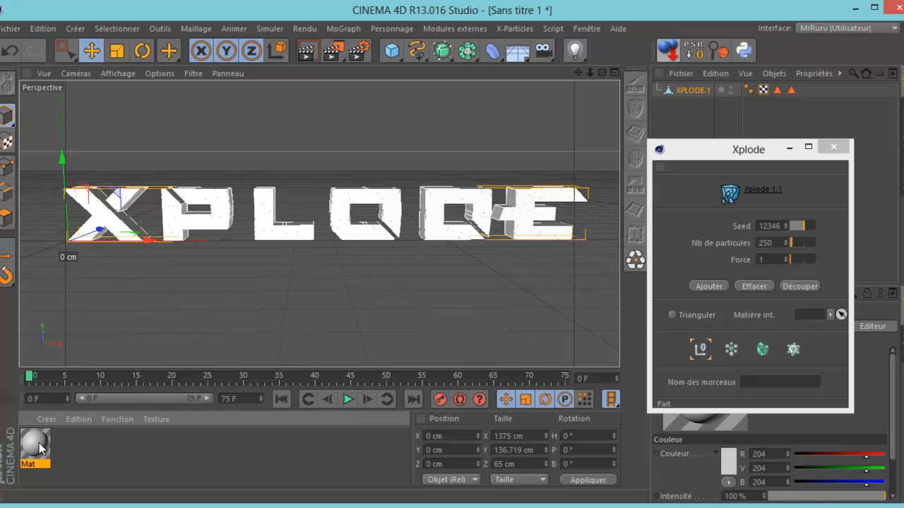
double_click(35, 445)
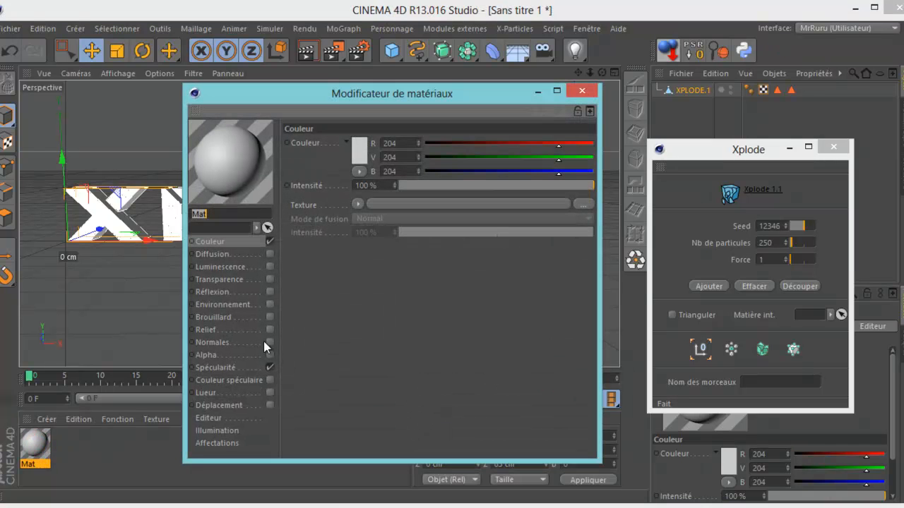
click(270, 368)
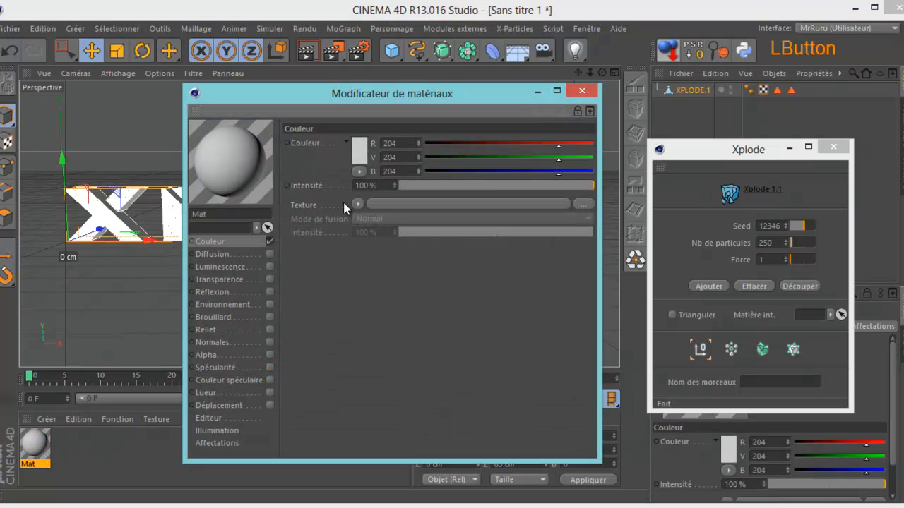
click(356, 156)
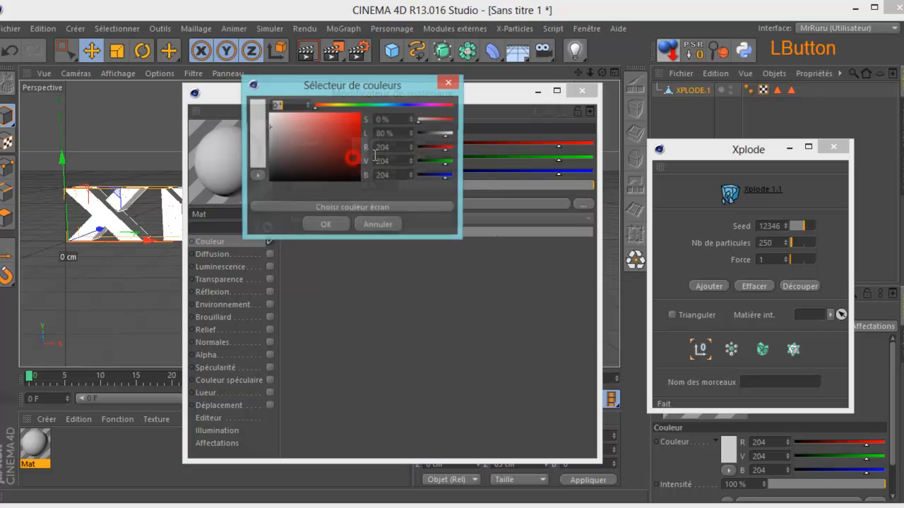
click(333, 106)
mouse_move(343, 123)
mouse_down()
mouse_move(358, 118)
mouse_move(329, 107)
mouse_up()
click(329, 225)
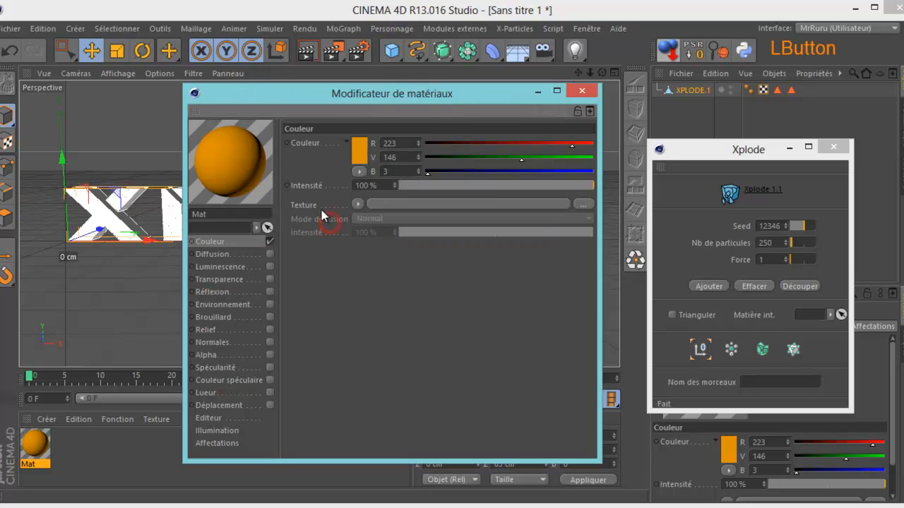
click(575, 96)
drag(35, 446, 698, 92)
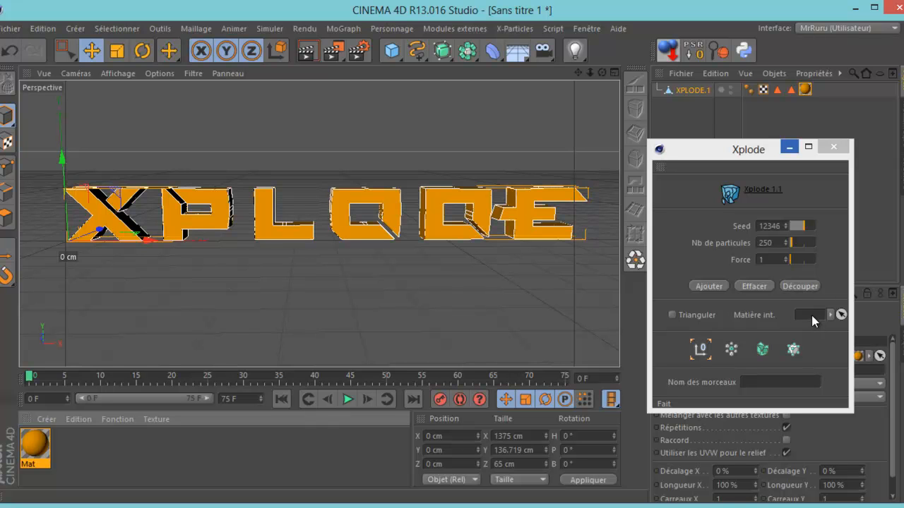
- Duplicate the orange material and change the copy's color to yellow, RGB 223, 187, 3
ctrl+drag(36, 442, 53, 442)
double_click(72, 443)
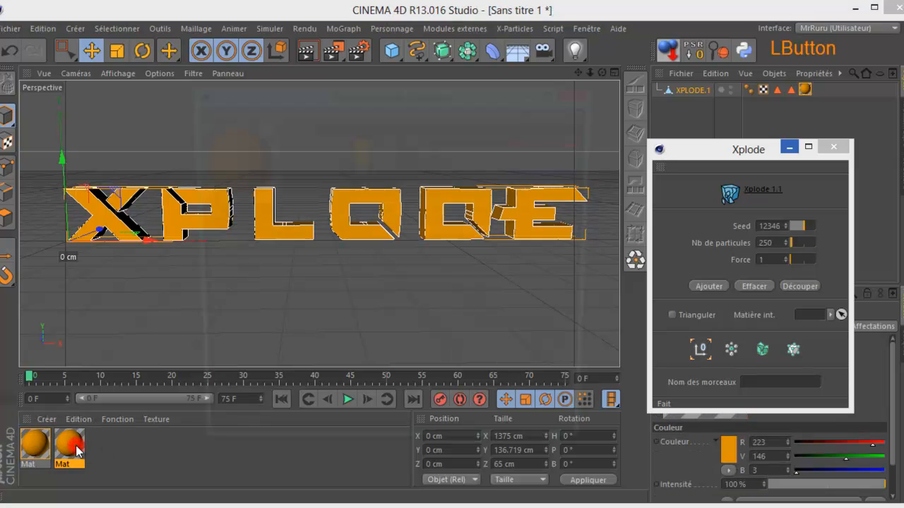
click(359, 155)
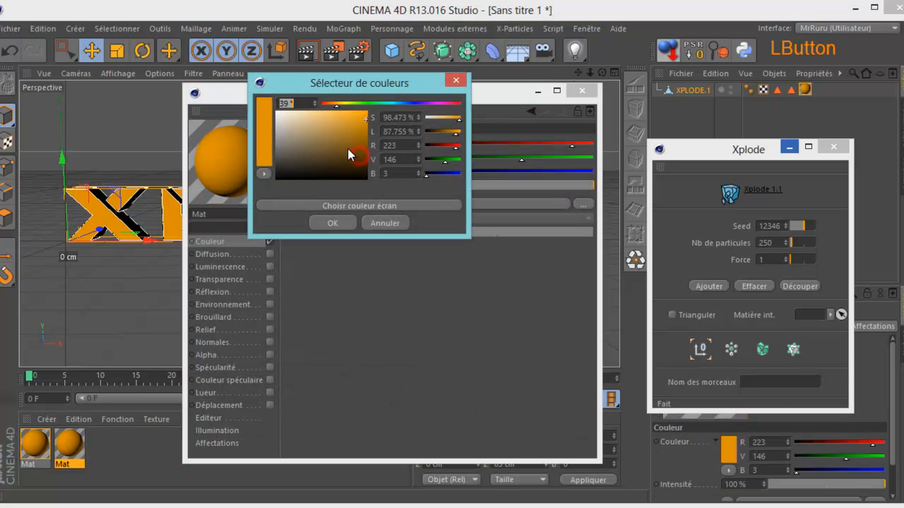
click(341, 105)
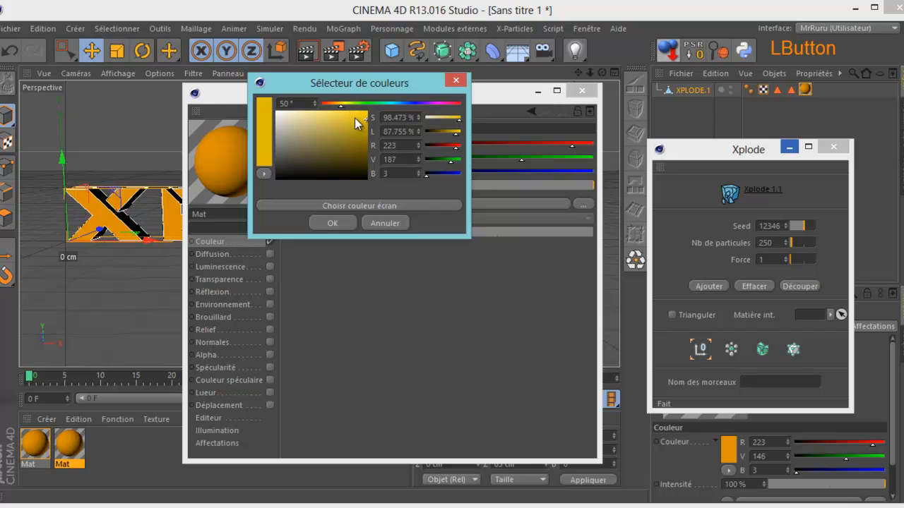
click(334, 224)
click(582, 91)
- Assign the yellow material as Xplode's interior material, cut the text into pieces, and close the plugin
drag(69, 443, 812, 319)
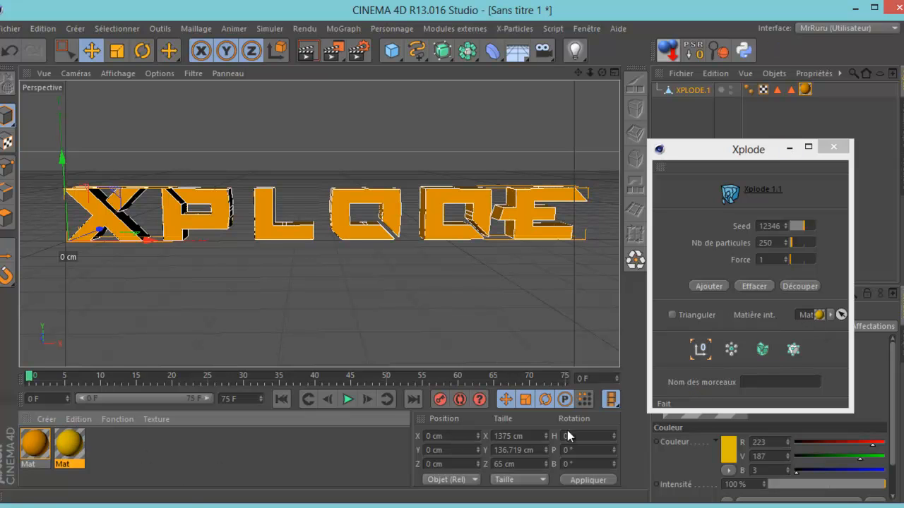
click(802, 286)
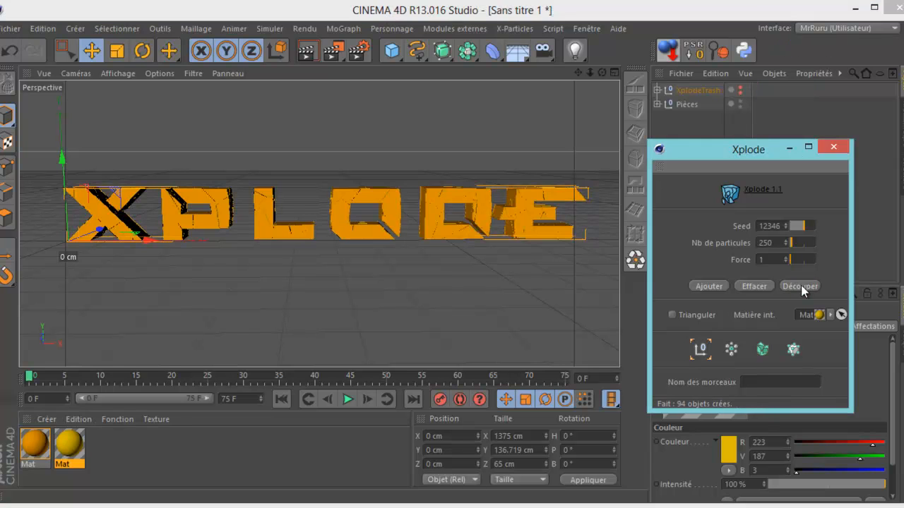
click(754, 286)
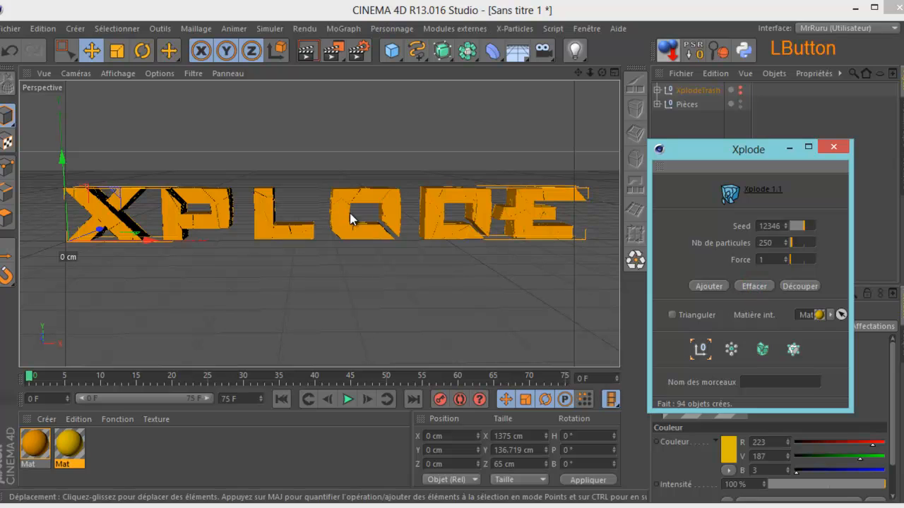
click(847, 152)
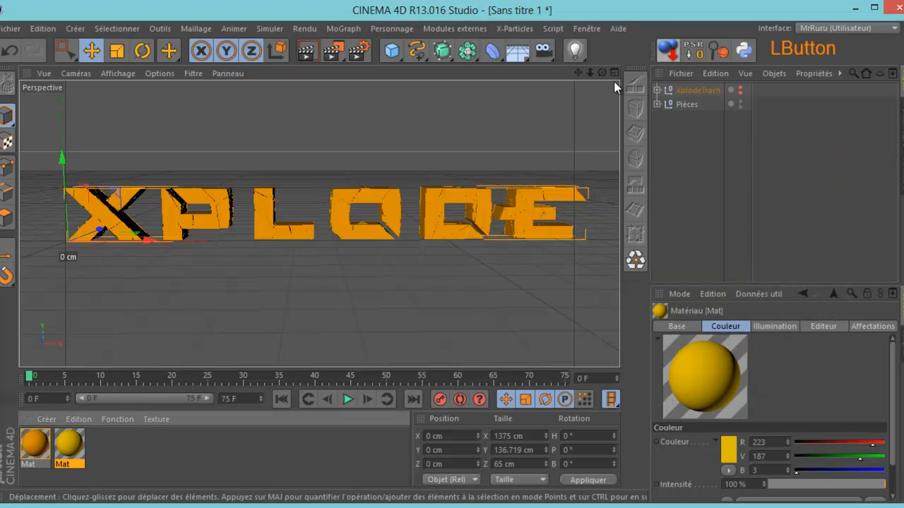
- Move the Pièces null above XplodeTrash in the object hierarchy and expand it to show its fragments
click(456, 263)
alt+drag(457, 262, 455, 255)
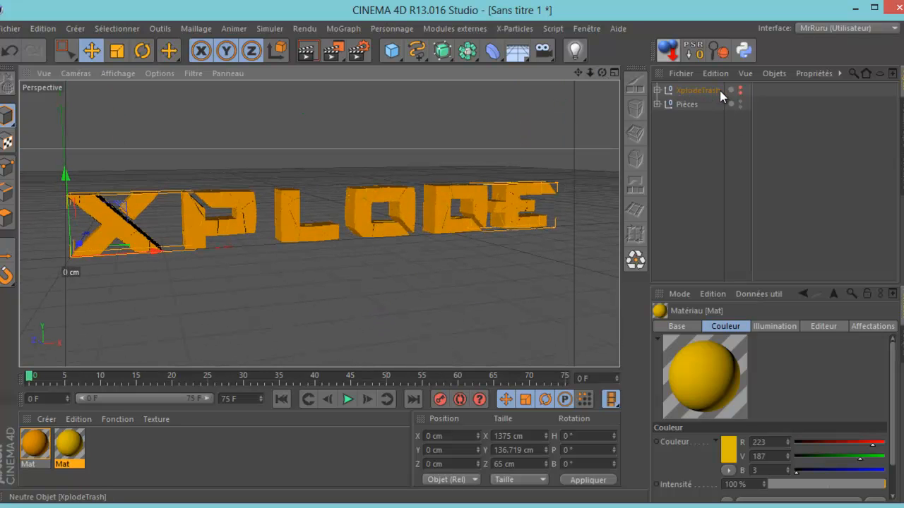
drag(688, 105, 696, 90)
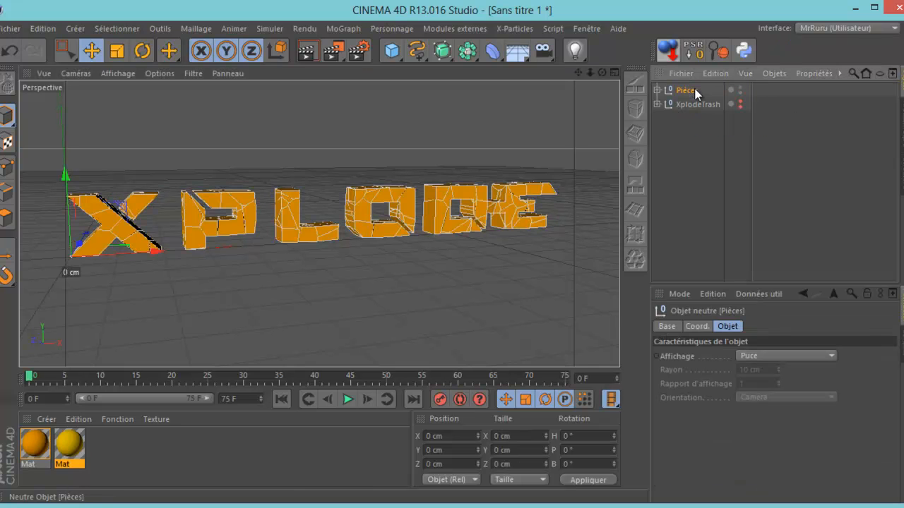
click(657, 89)
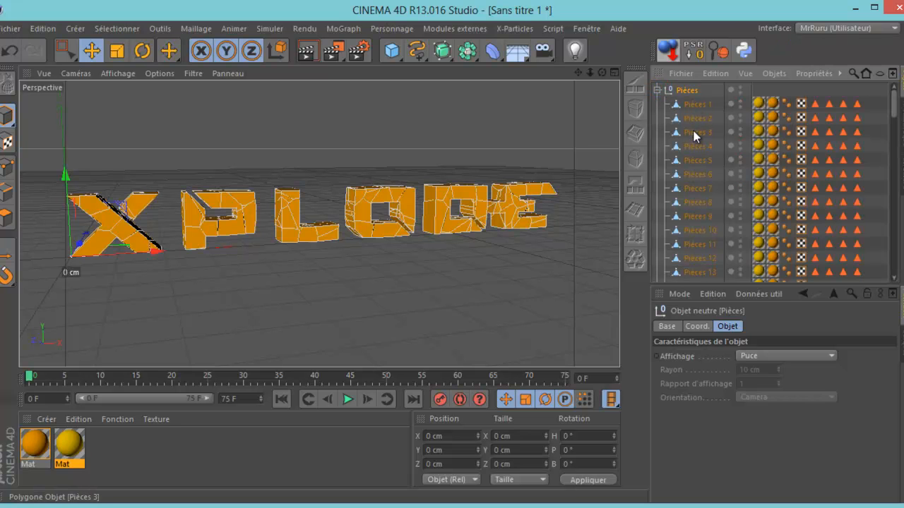
- Pull the Pièces 6 fragment out along Z to about -122 cm to examine the inner faces, and undo the move
click(698, 175)
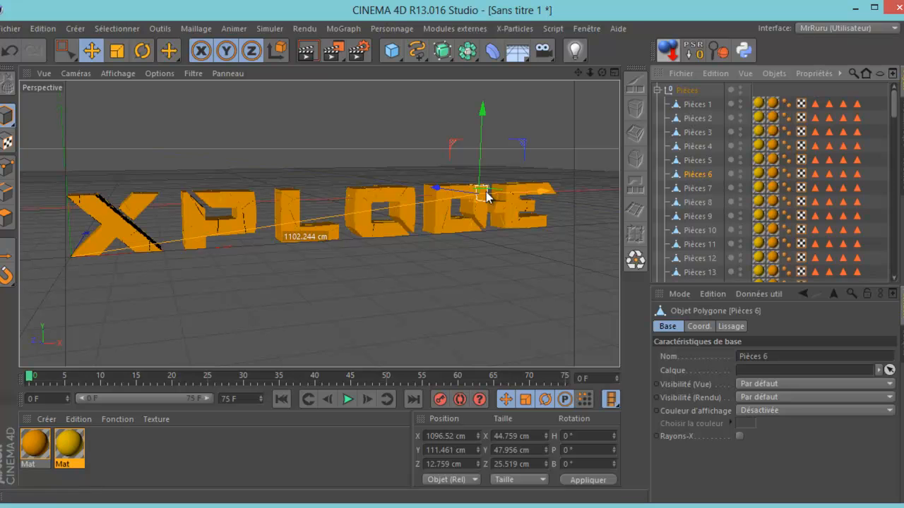
drag(434, 186, 472, 210)
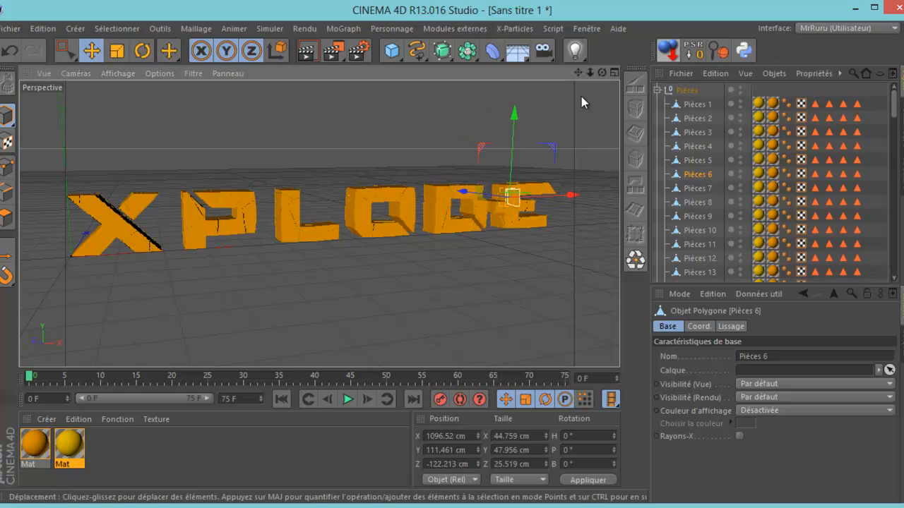
drag(579, 73, 455, 254)
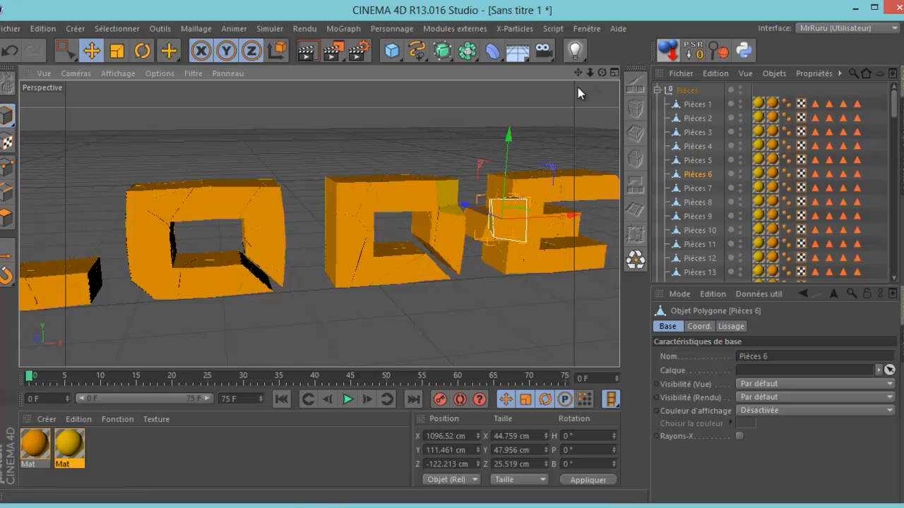
click(11, 53)
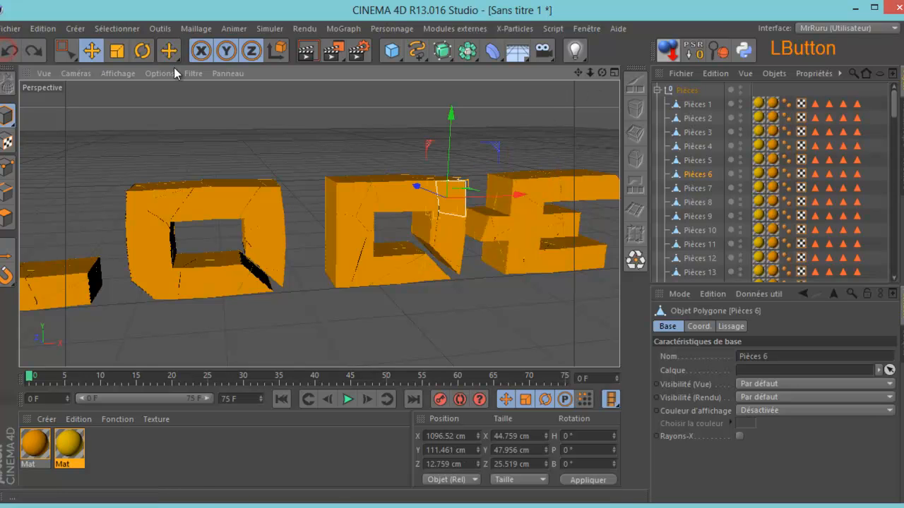
drag(590, 74, 454, 255)
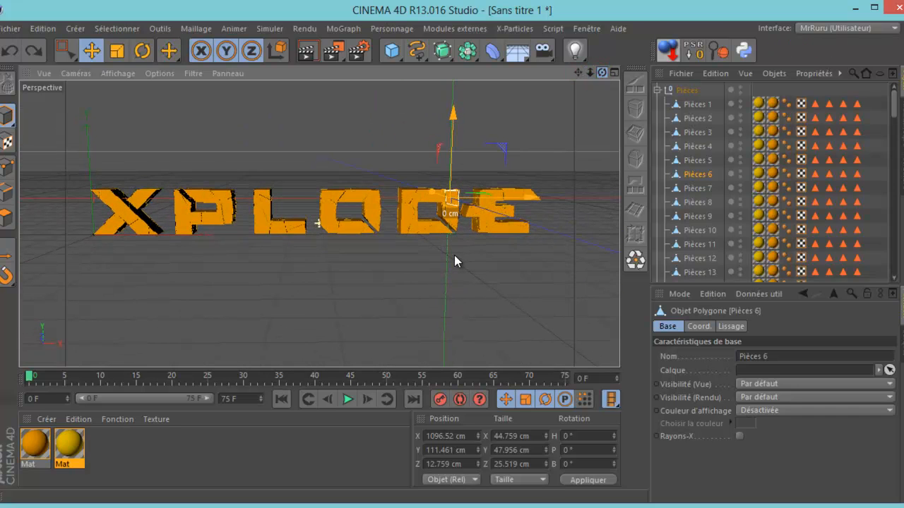
- Add a MoGraph Fracture object to the scene
drag(579, 71, 455, 254)
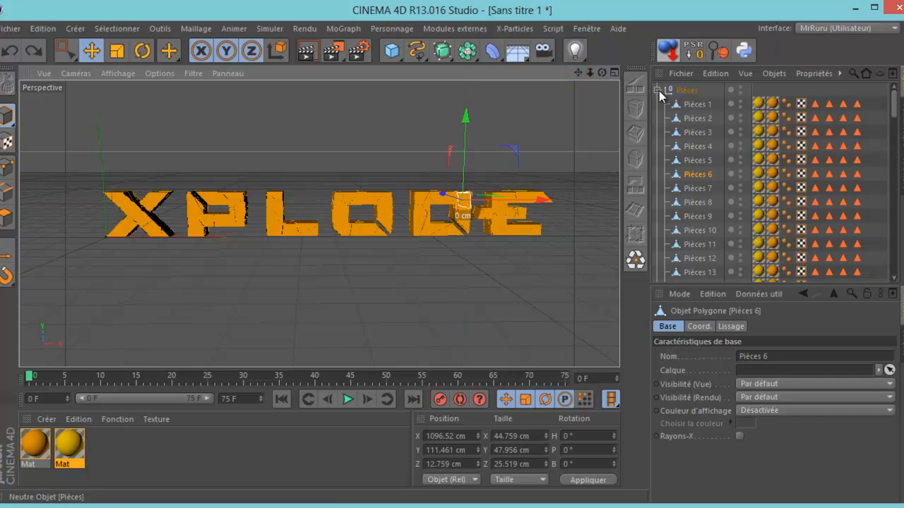
click(685, 91)
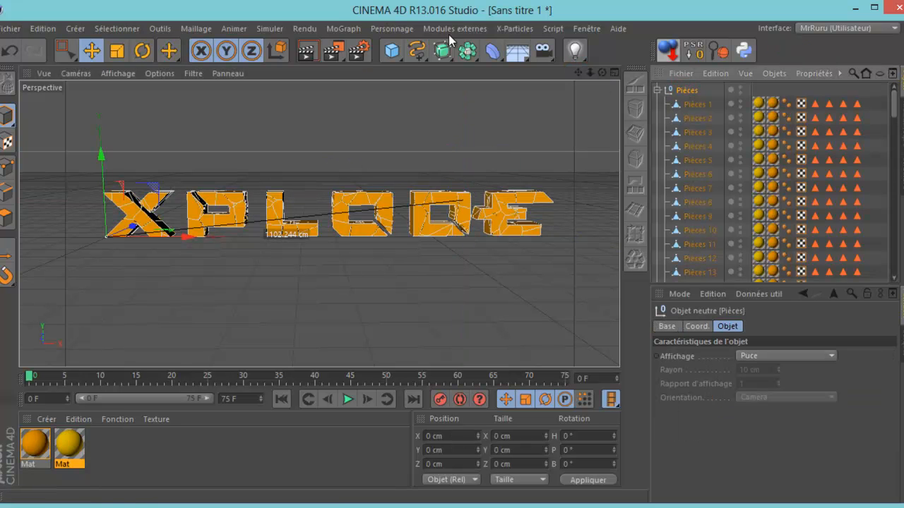
click(351, 29)
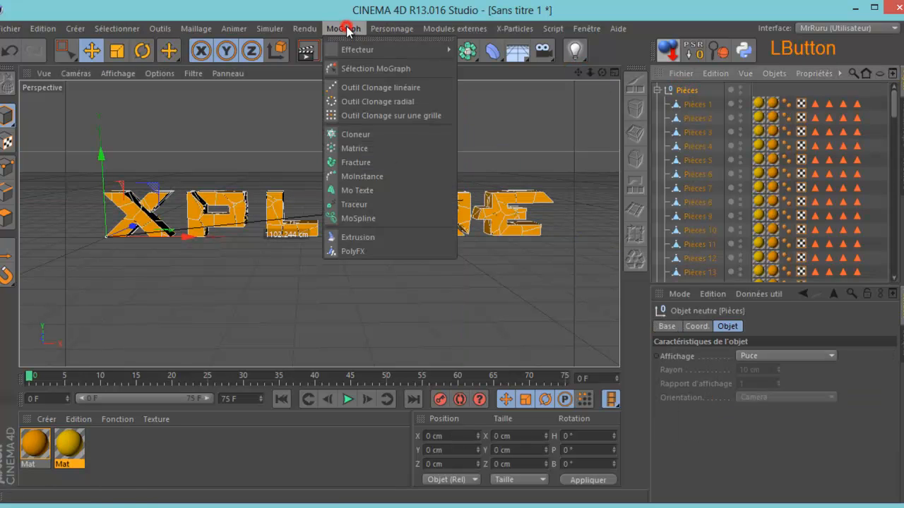
click(367, 162)
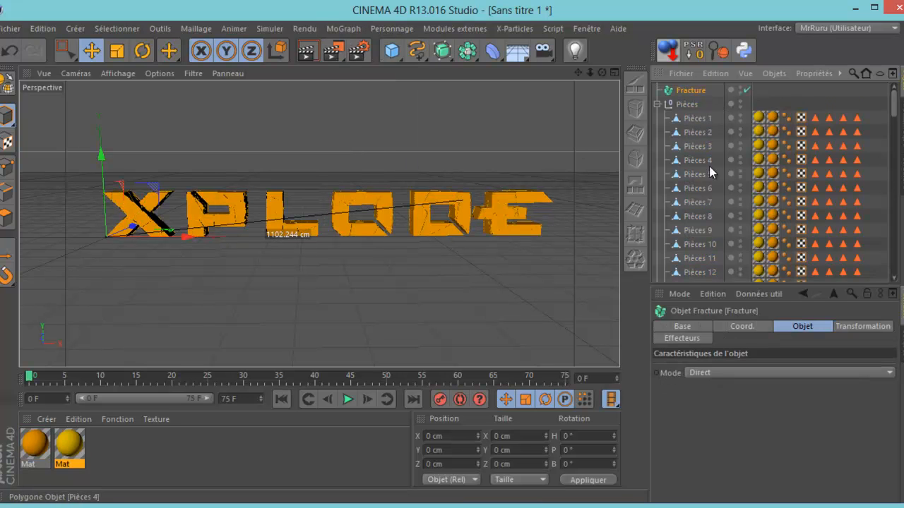
- Select all the fragments under the Pièces null and make them children of the Fracture object
click(696, 118)
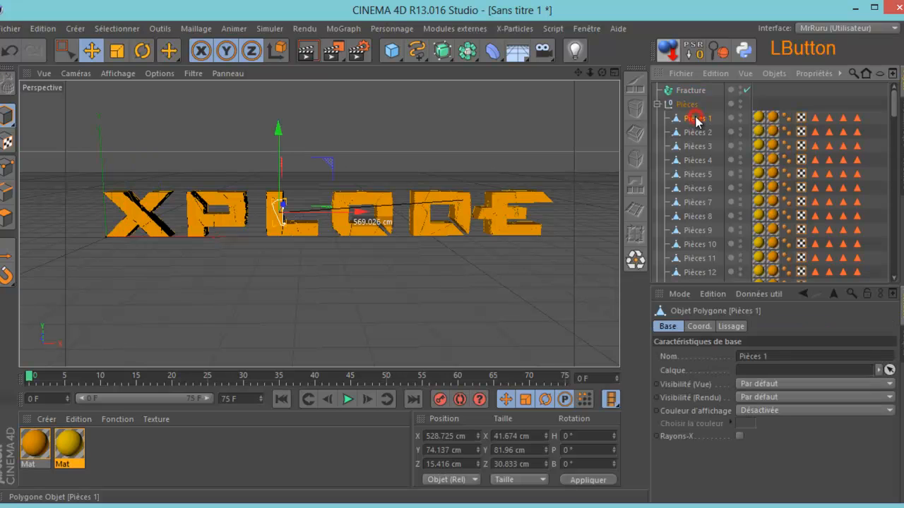
click(893, 104)
mouse_move(893, 105)
mouse_down()
mouse_move(894, 265)
mouse_move(894, 105)
mouse_up()
shift+click(706, 261)
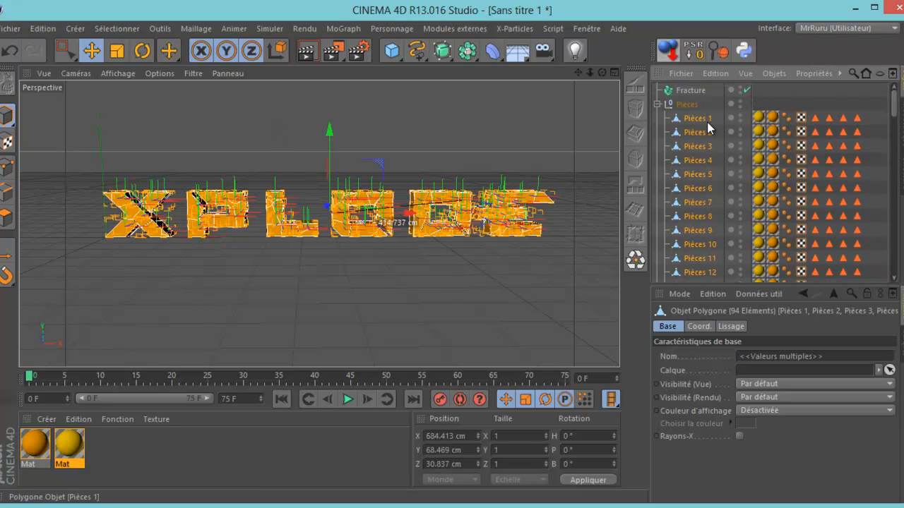
drag(701, 122, 697, 90)
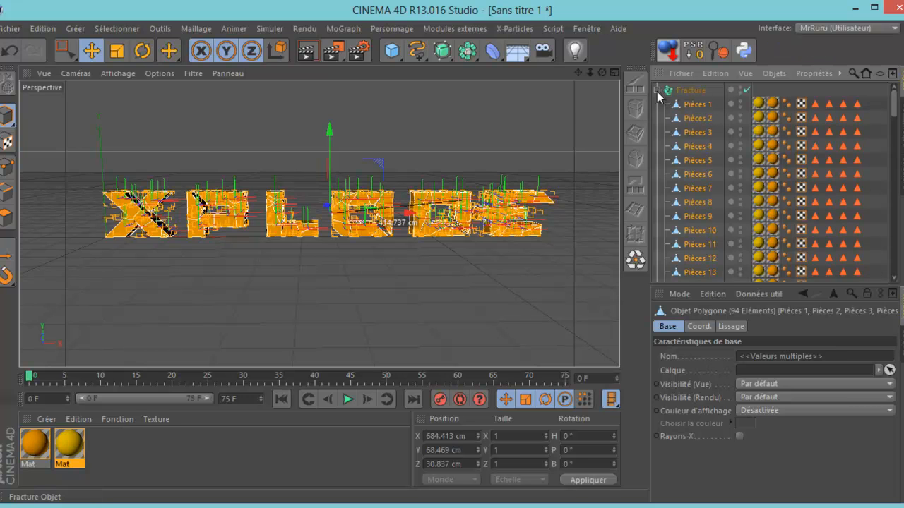
- Collapse the Fracture hierarchy and delete the empty Pièces null
click(657, 91)
click(685, 106)
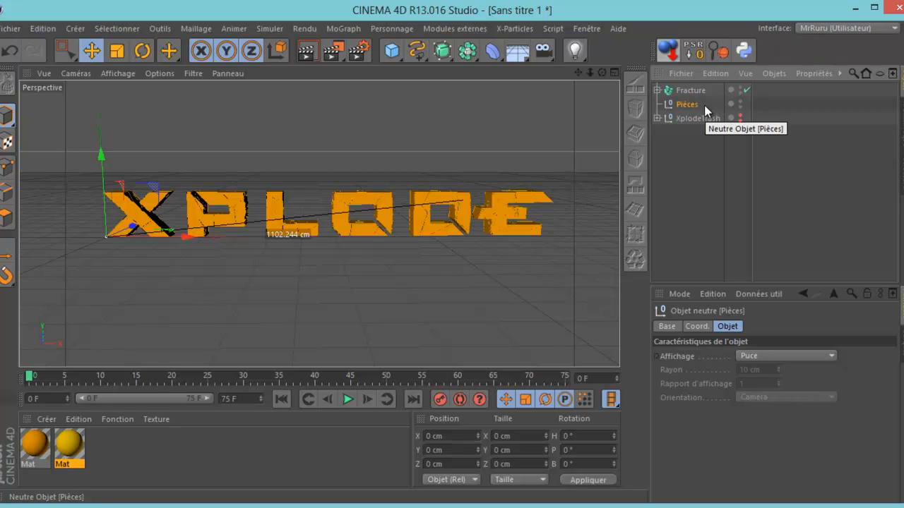
key(Delete)
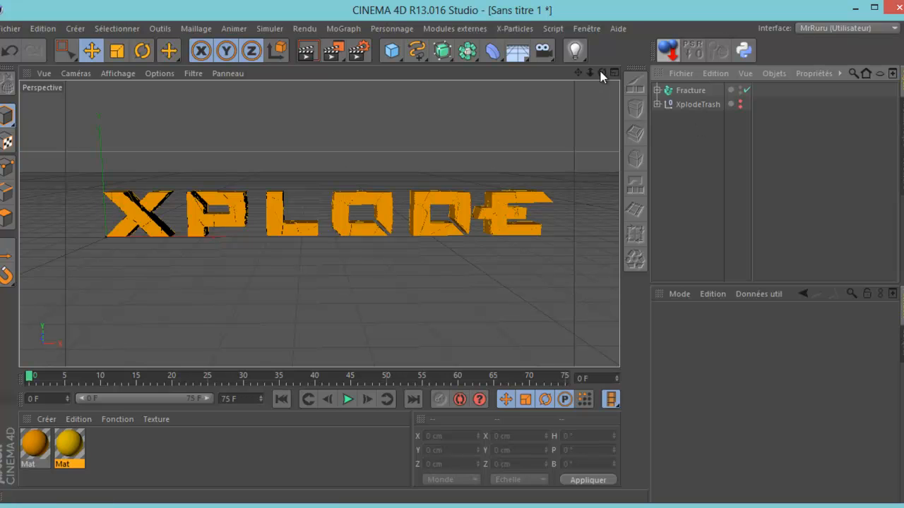
- Add an Effecteur Randomisation to the Fracture object
click(690, 93)
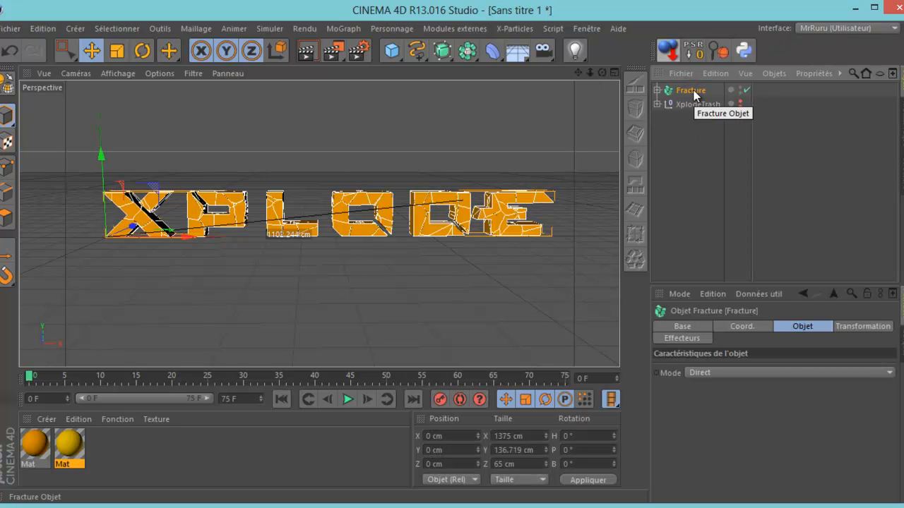
click(344, 28)
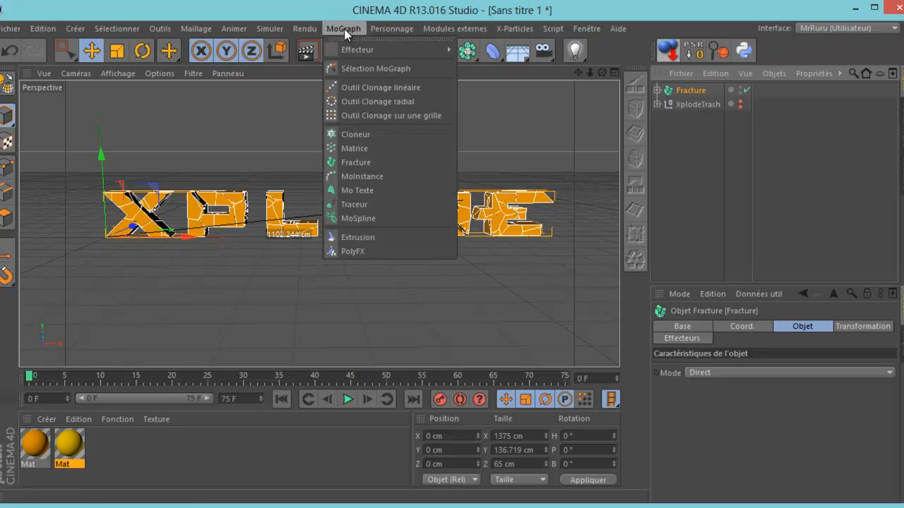
mouse_move(351, 49)
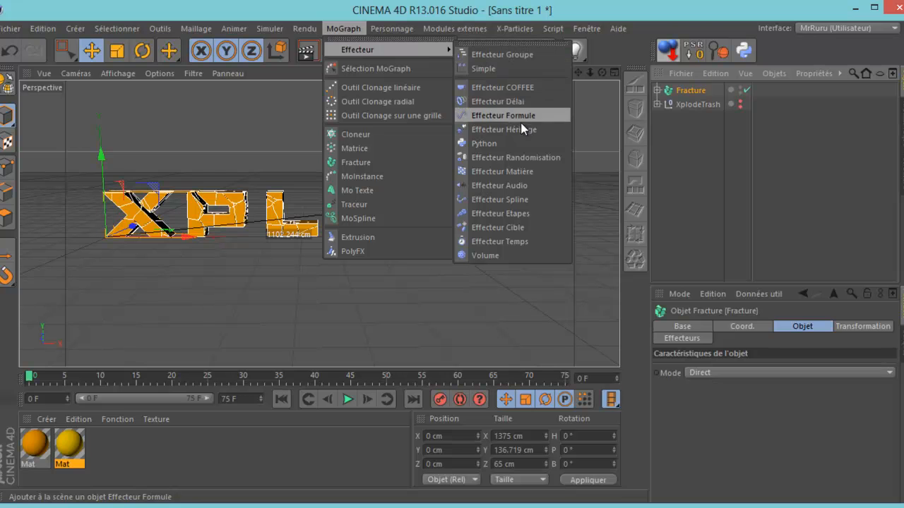
click(544, 156)
mouse_move(602, 72)
mouse_down()
mouse_move(454, 254)
mouse_move(605, 77)
mouse_up()
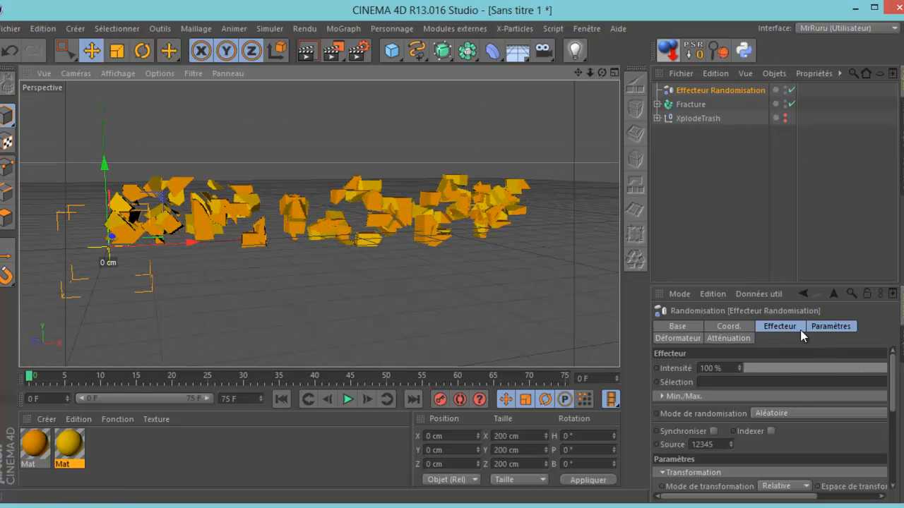
- Disable Position and enable Rotation in the random effector's transformation parameters
click(838, 326)
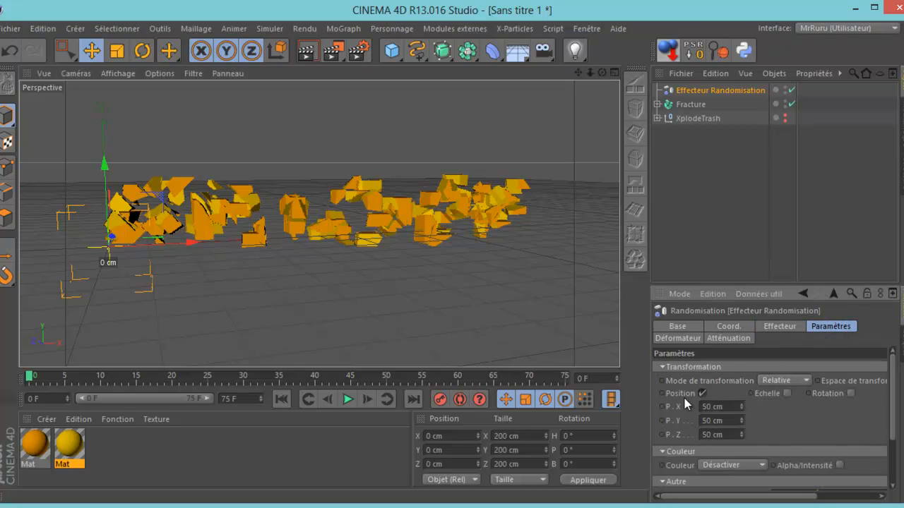
click(702, 393)
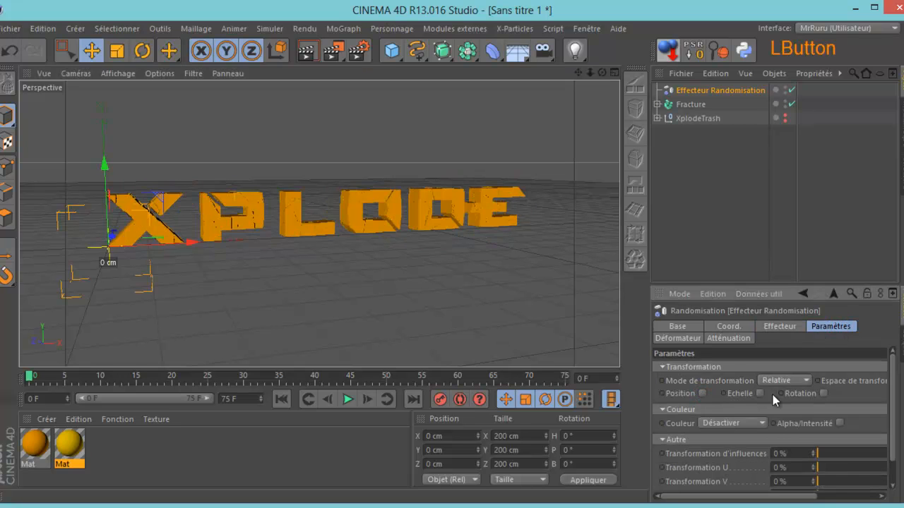
click(823, 394)
drag(843, 283, 825, 179)
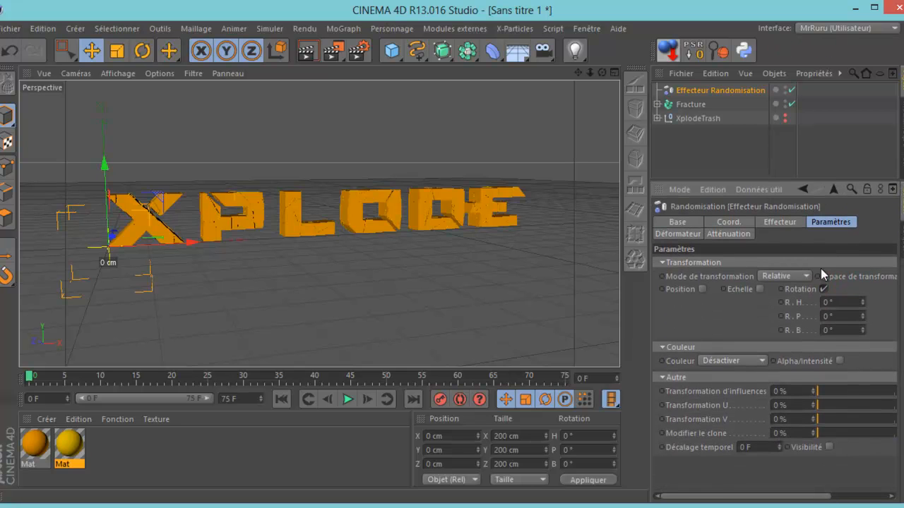
- Set the random effector's rotation to H 300°, P 200° and B 150°
click(835, 302)
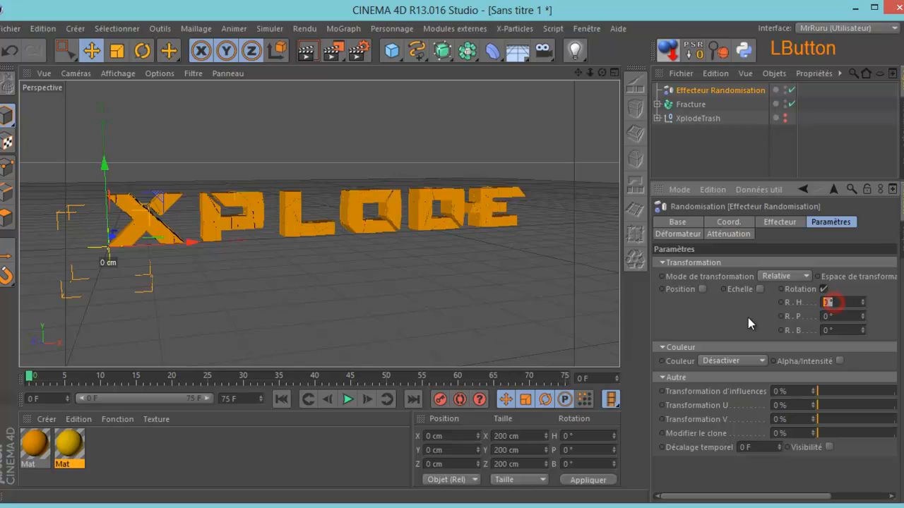
text(300)
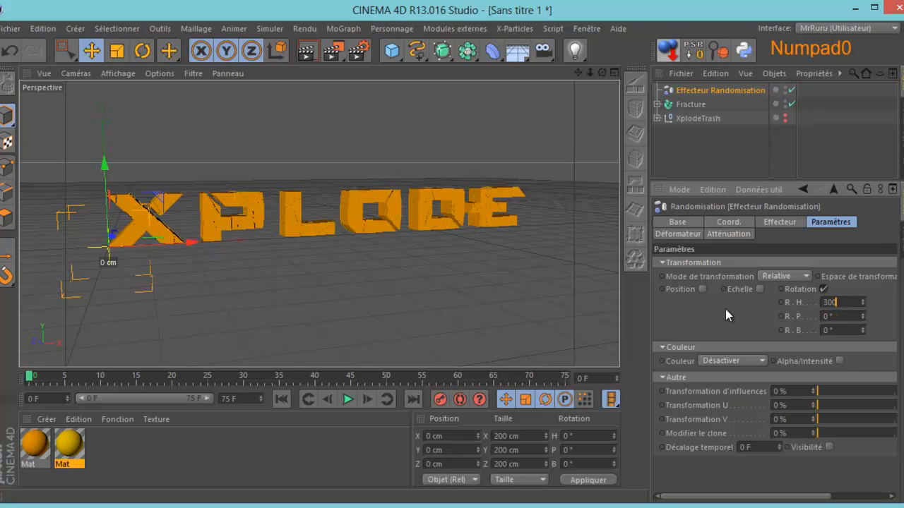
click(724, 307)
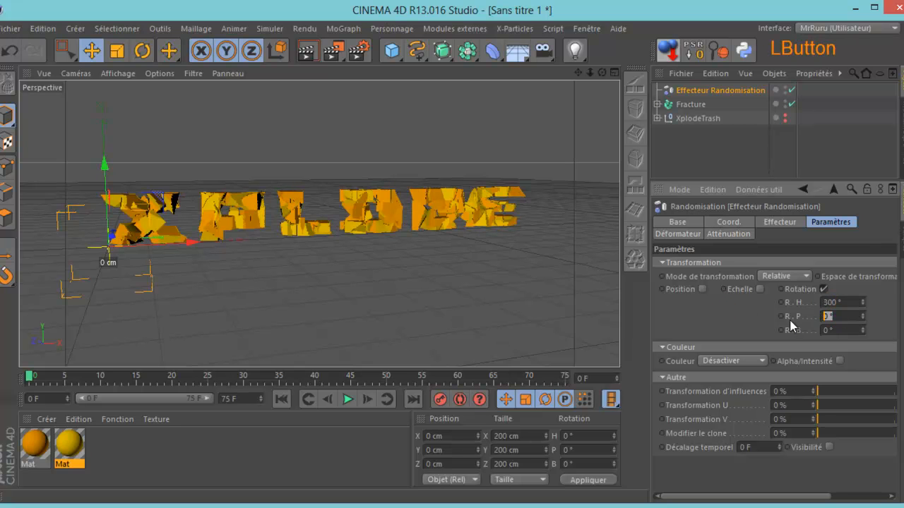
text(200)
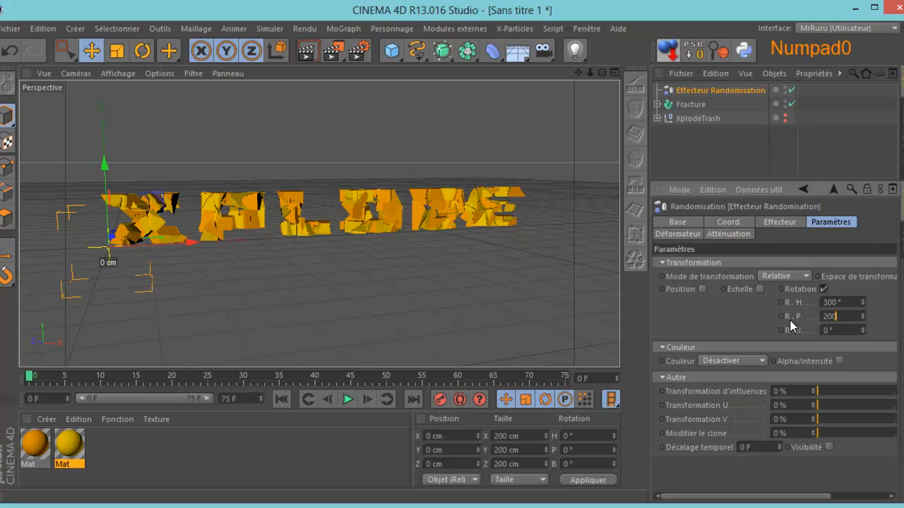
click(727, 306)
click(844, 330)
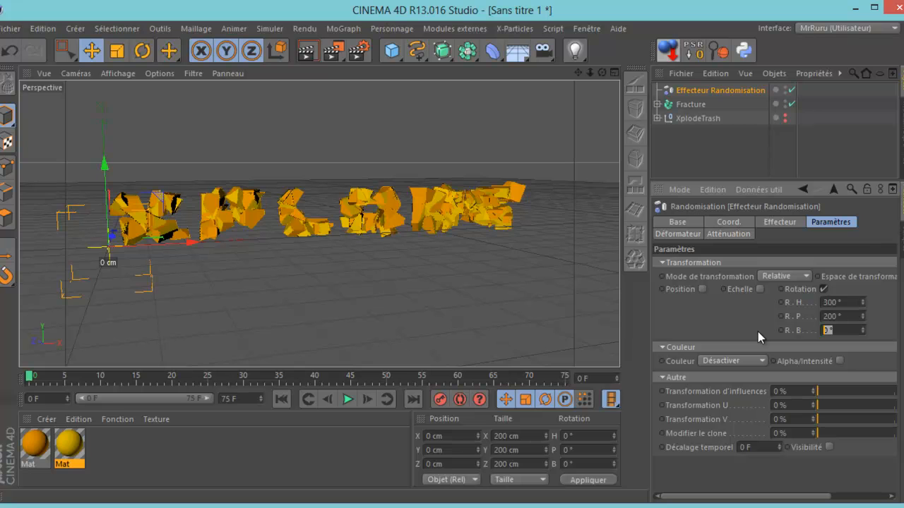
text(150)
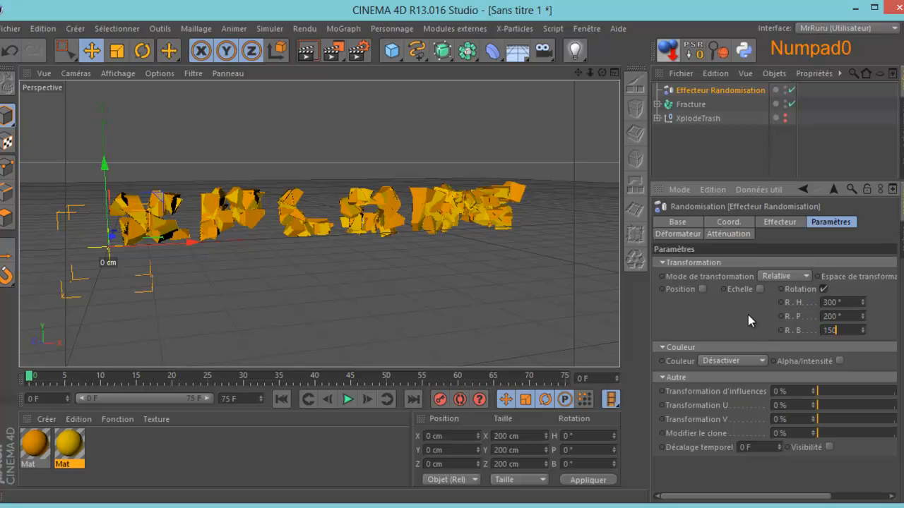
click(734, 302)
drag(452, 255, 454, 255)
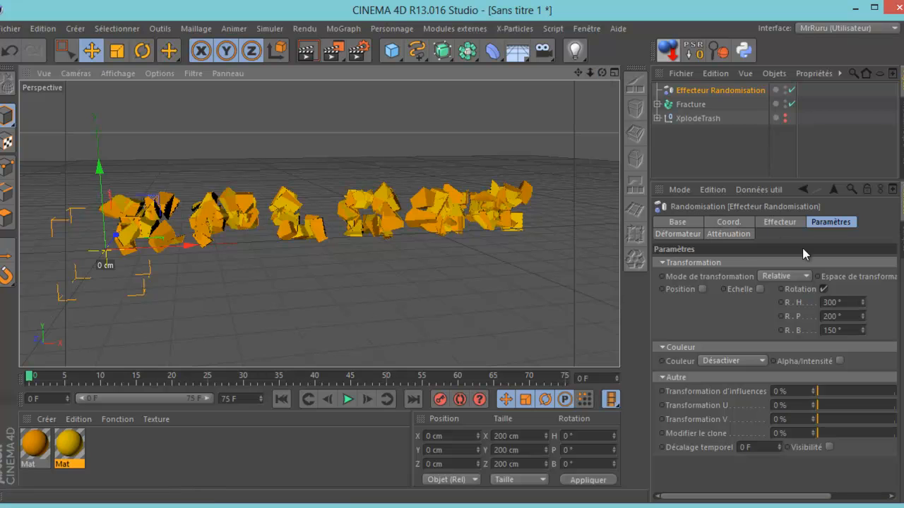
- Set the random effector's falloff shape to Linéaire with its orientation along -X
click(724, 235)
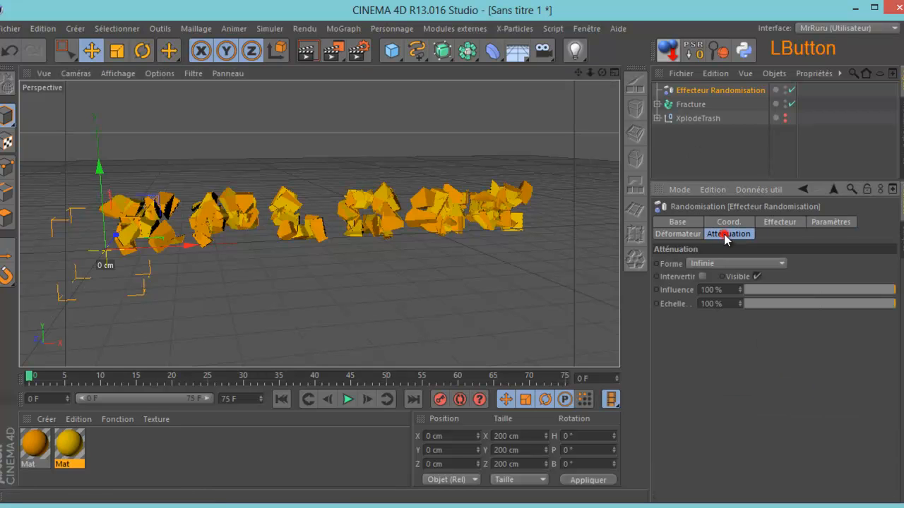
click(713, 262)
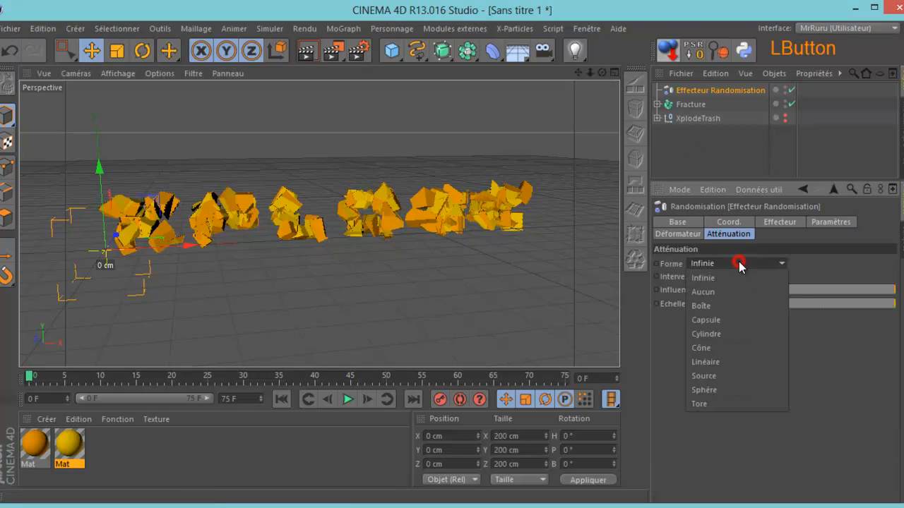
click(708, 363)
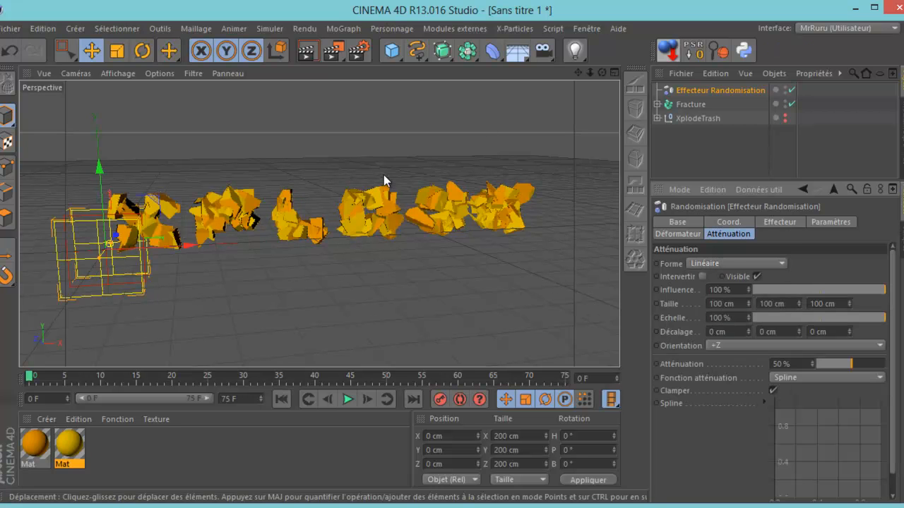
drag(602, 73, 455, 253)
drag(578, 71, 452, 254)
drag(601, 72, 453, 255)
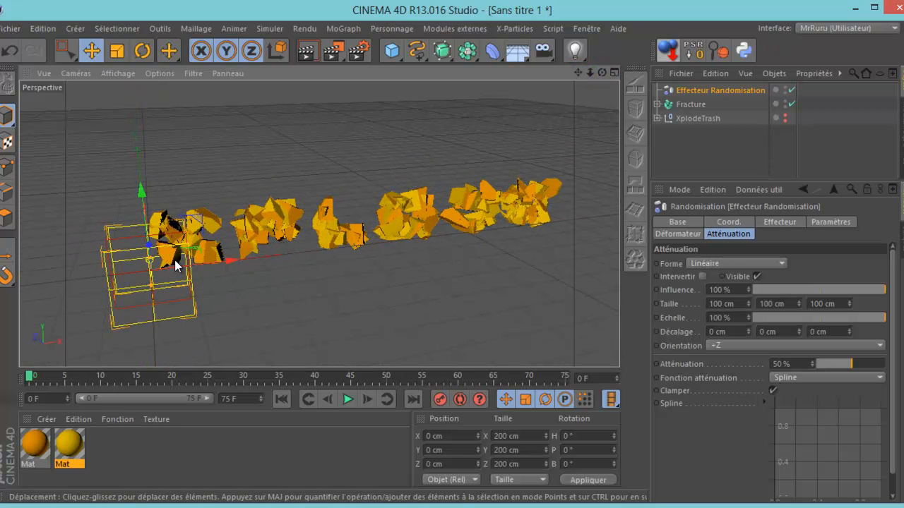
drag(602, 73, 470, 104)
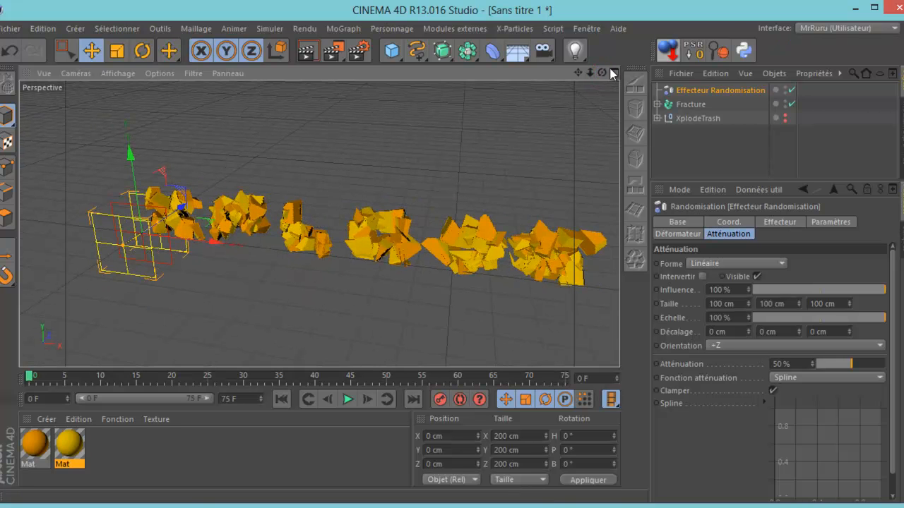
drag(602, 73, 454, 259)
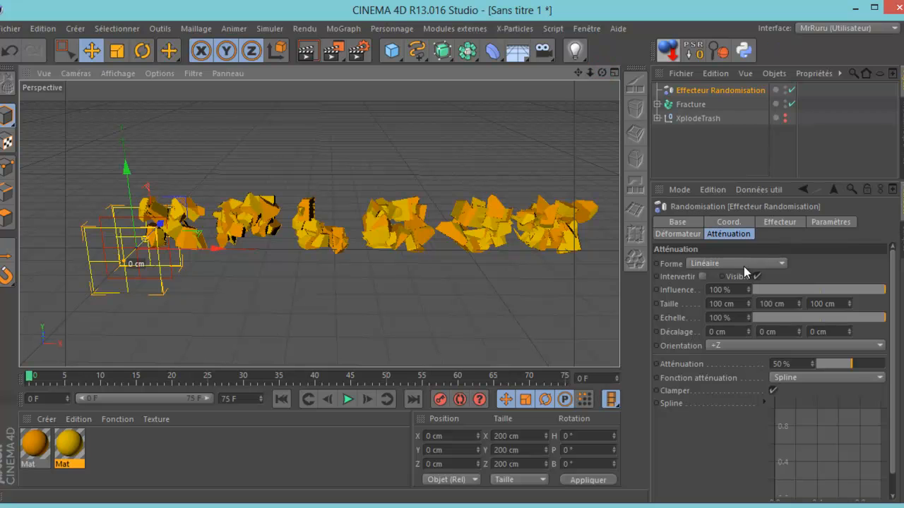
click(727, 346)
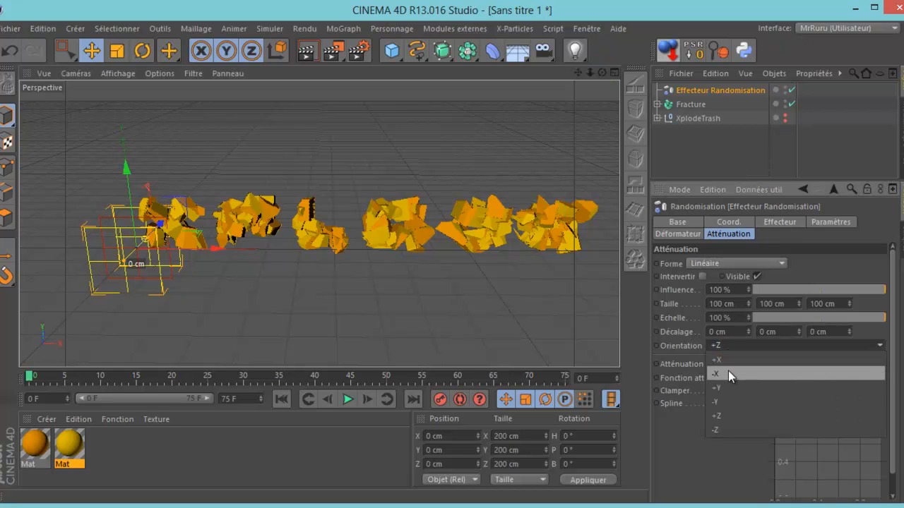
click(728, 373)
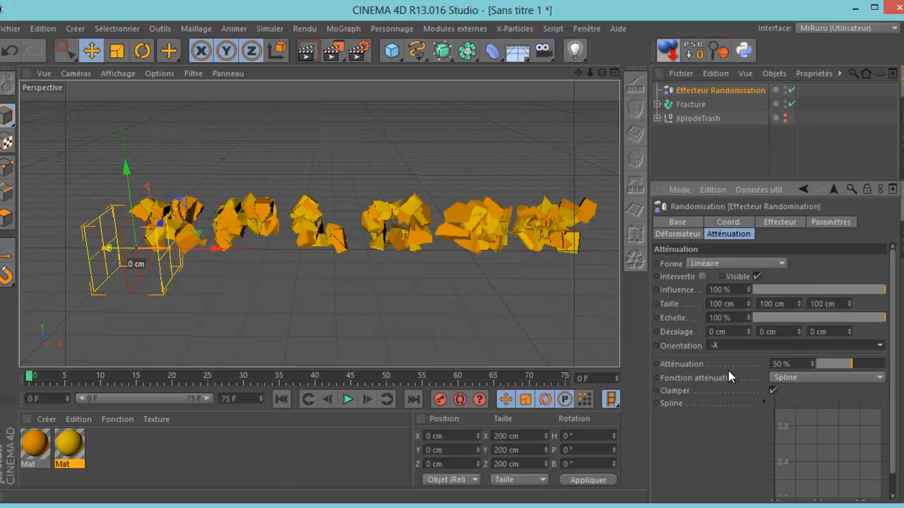
- Move the random effector along X to about -89 cm, just before the X letter, and show its coordinate parameters
drag(214, 247, 236, 251)
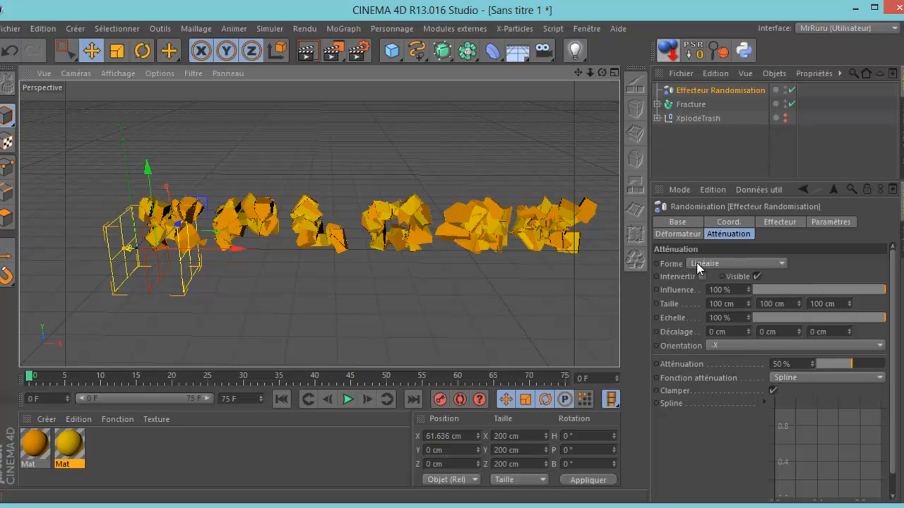
click(841, 223)
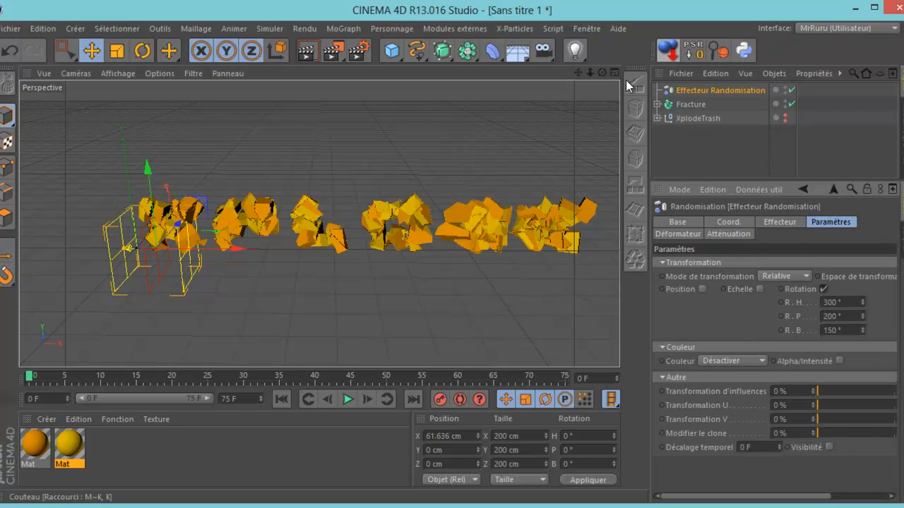
drag(602, 73, 455, 254)
drag(573, 72, 455, 254)
drag(604, 73, 477, 126)
drag(202, 240, 145, 246)
drag(576, 72, 456, 254)
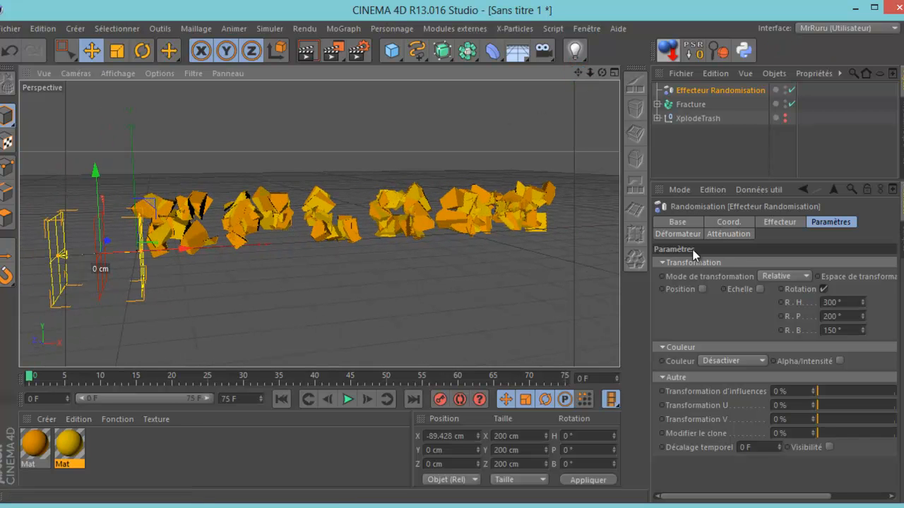
click(730, 221)
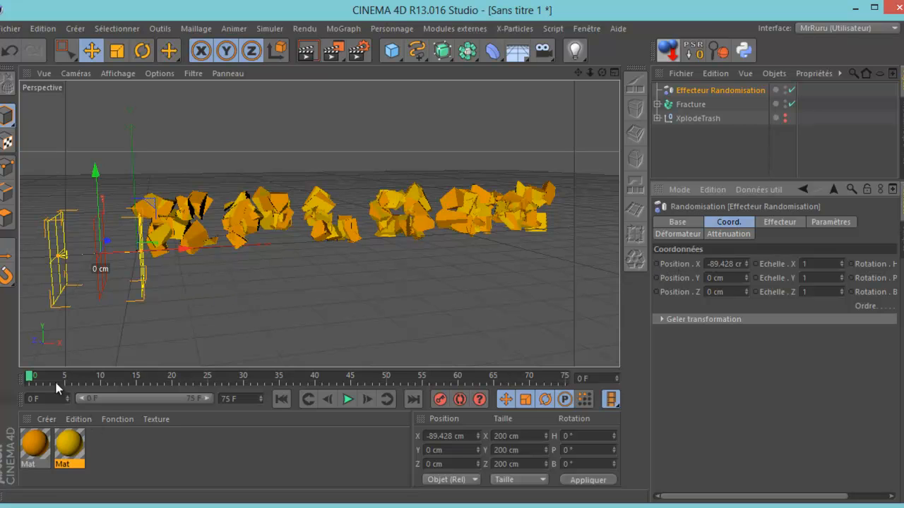
- Keyframe the random effector's X position at frame 0, then move it to about 1555 cm and keyframe it at frame 75
click(657, 263)
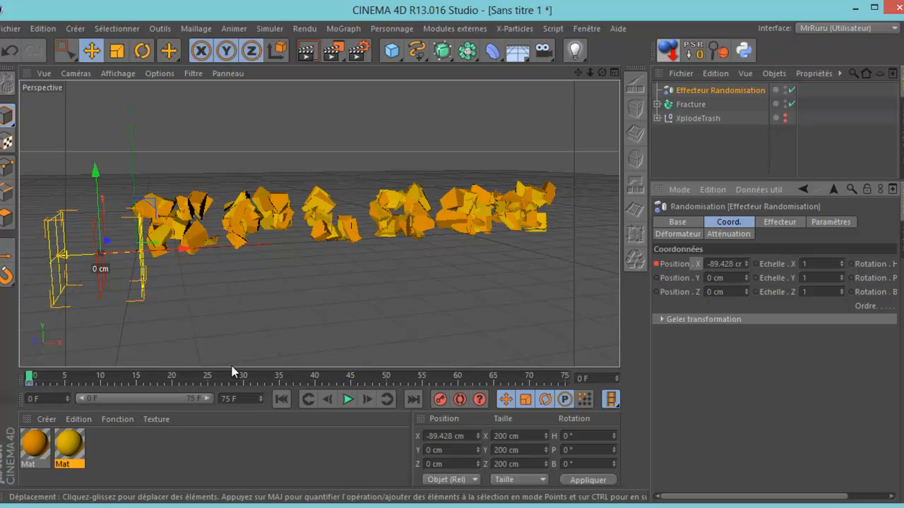
drag(31, 379, 52, 378)
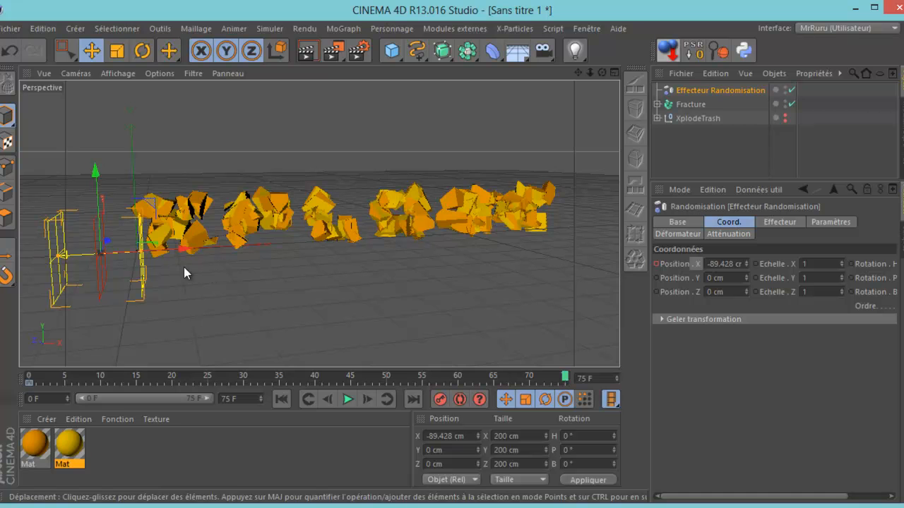
drag(181, 248, 455, 255)
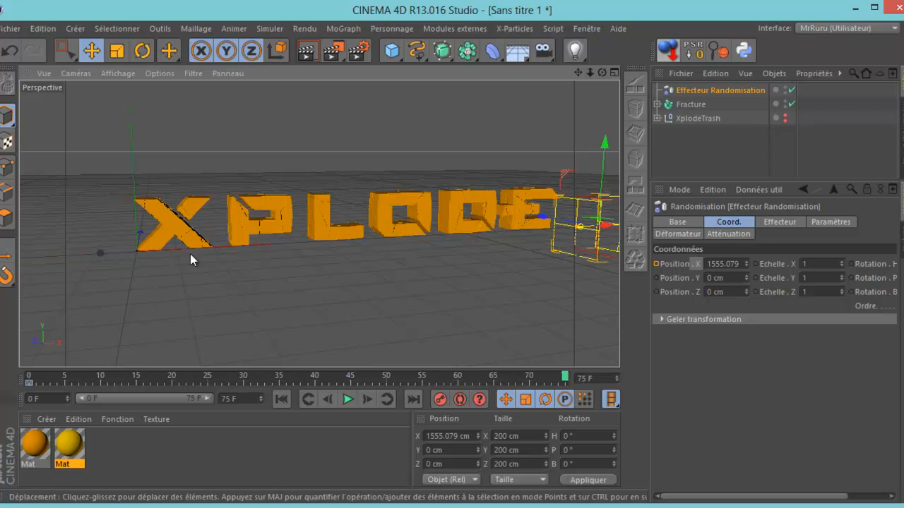
click(658, 264)
click(665, 144)
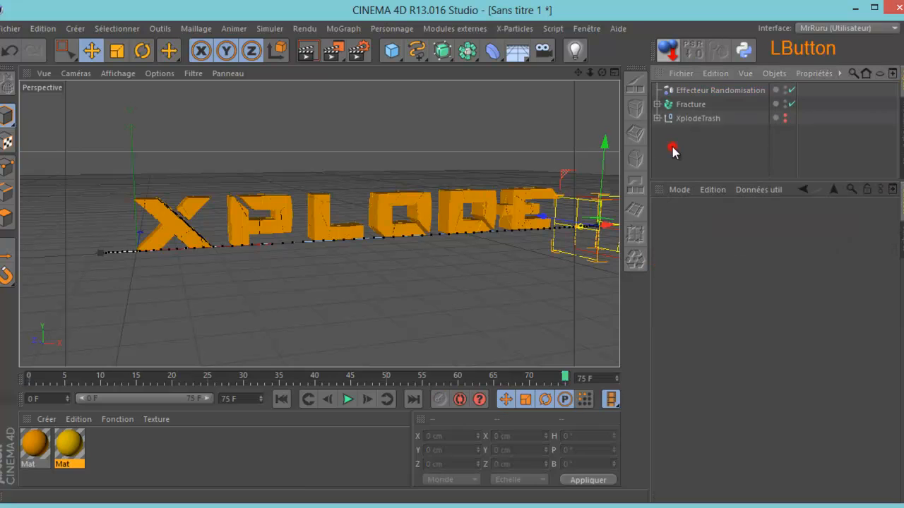
- Play the animation from the first frame and examine the fragments assembling into the XPLODE text from the front
click(281, 399)
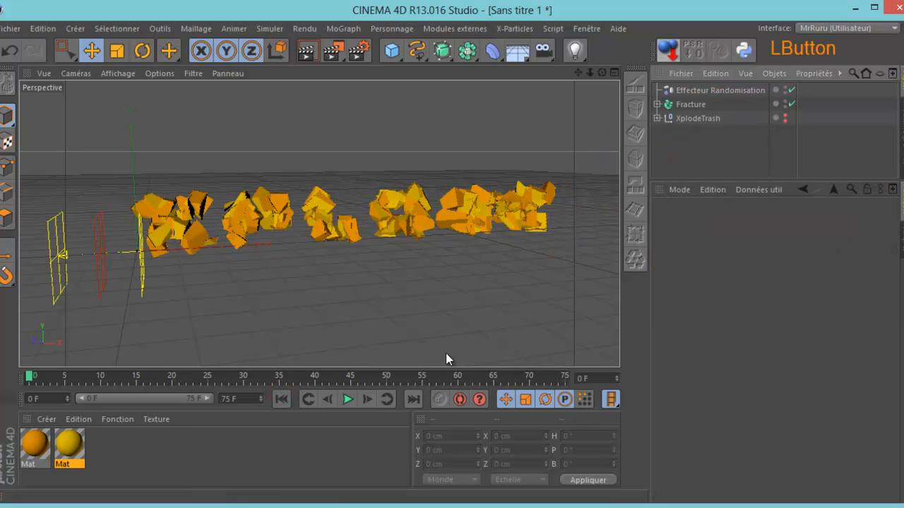
drag(602, 73, 453, 254)
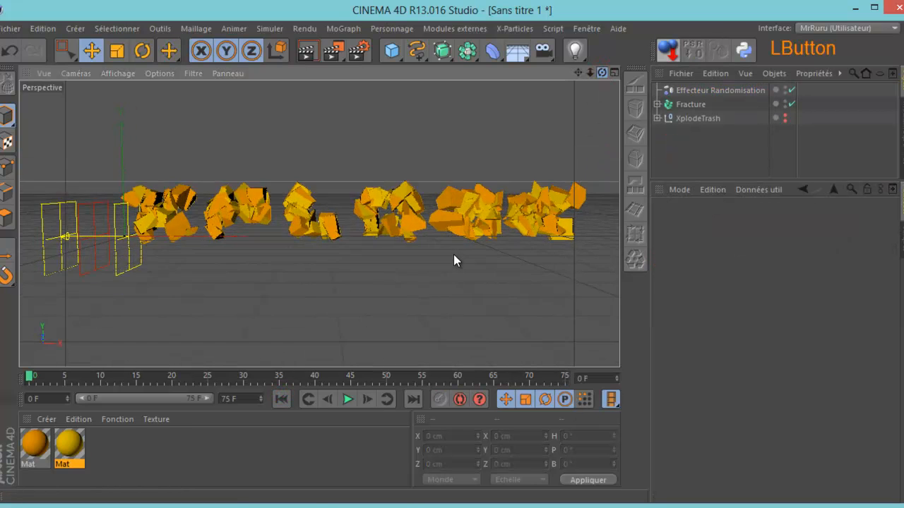
drag(578, 73, 454, 254)
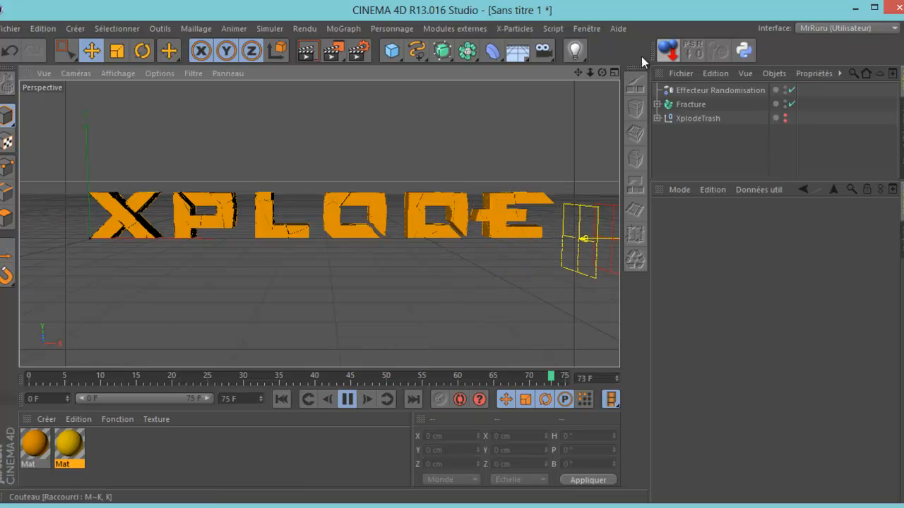
drag(603, 73, 455, 255)
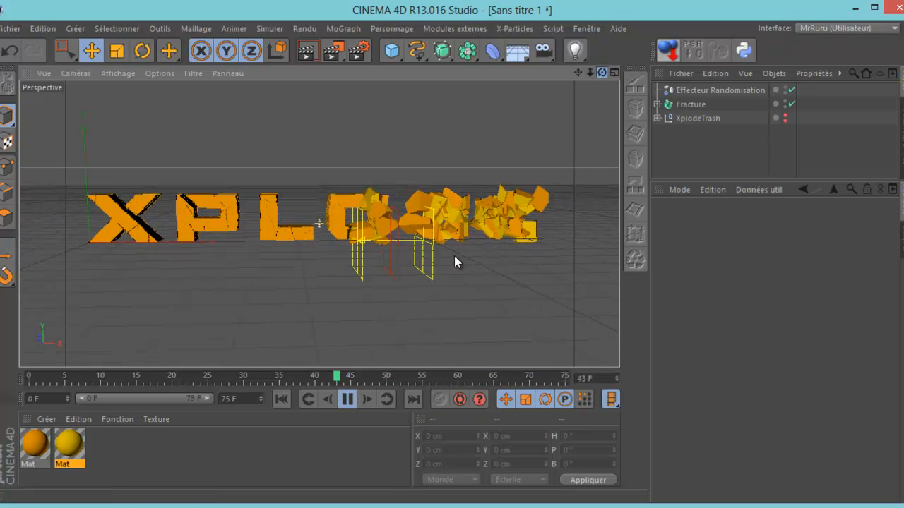
drag(590, 73, 454, 255)
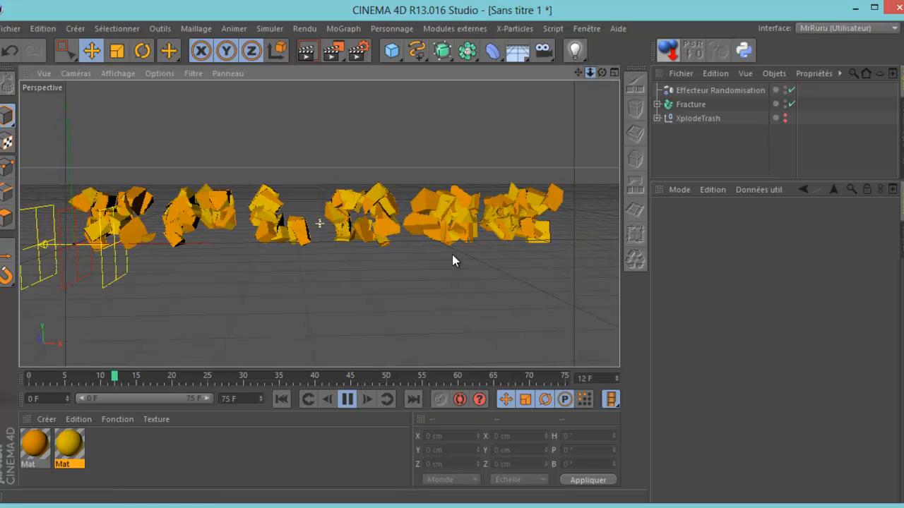
drag(579, 72, 453, 255)
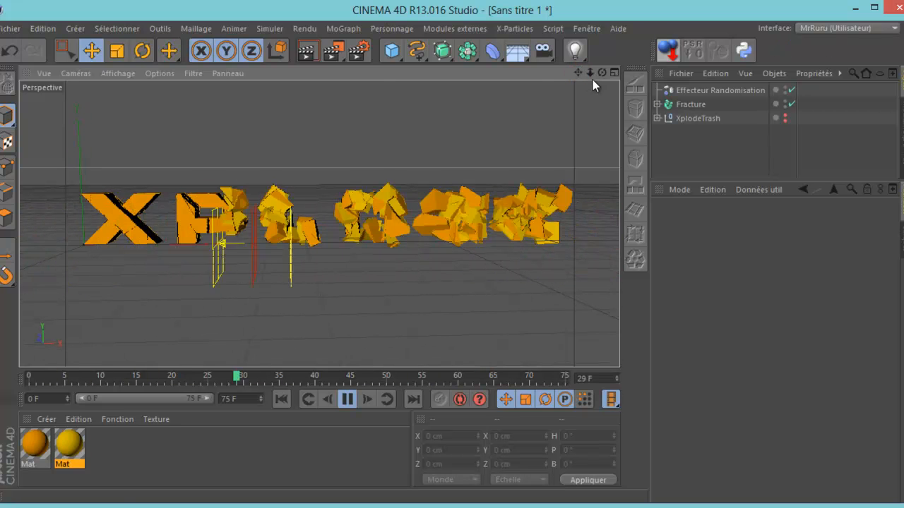
- Add a delay effector (Effecteur Délai) to the Fracture object
click(344, 29)
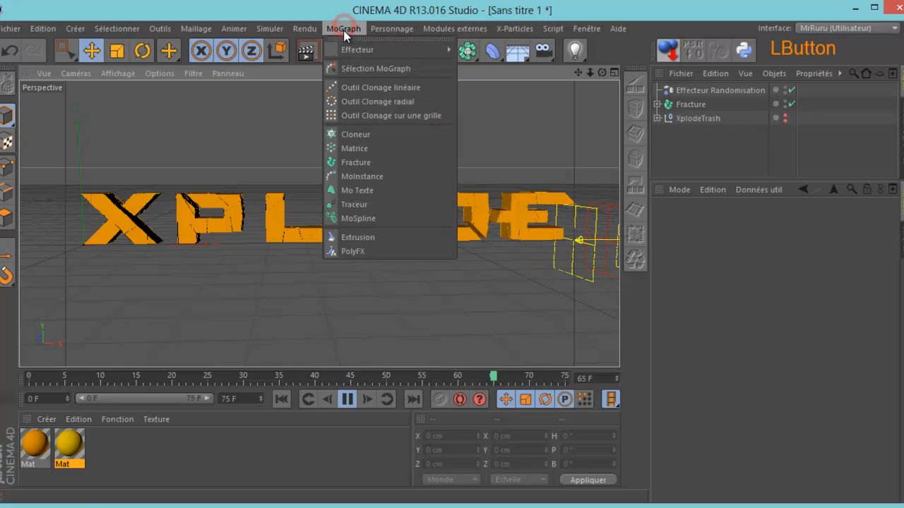
click(256, 12)
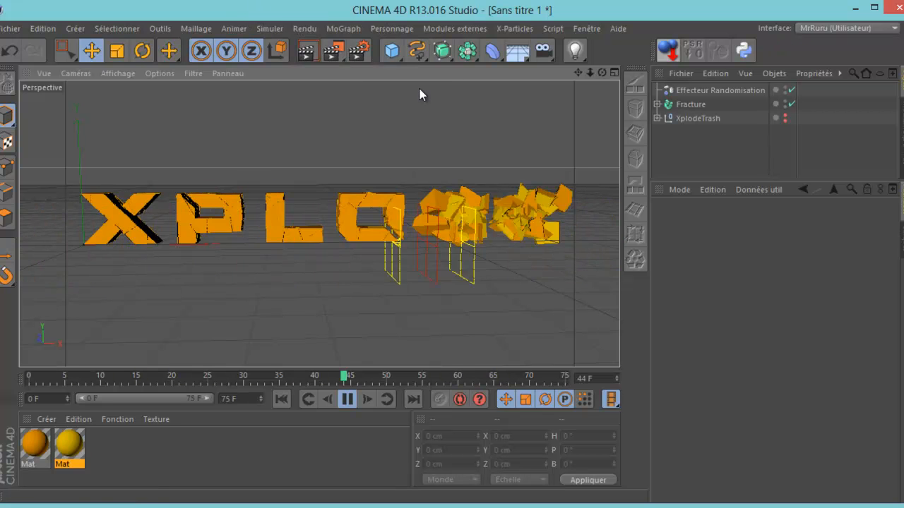
click(690, 105)
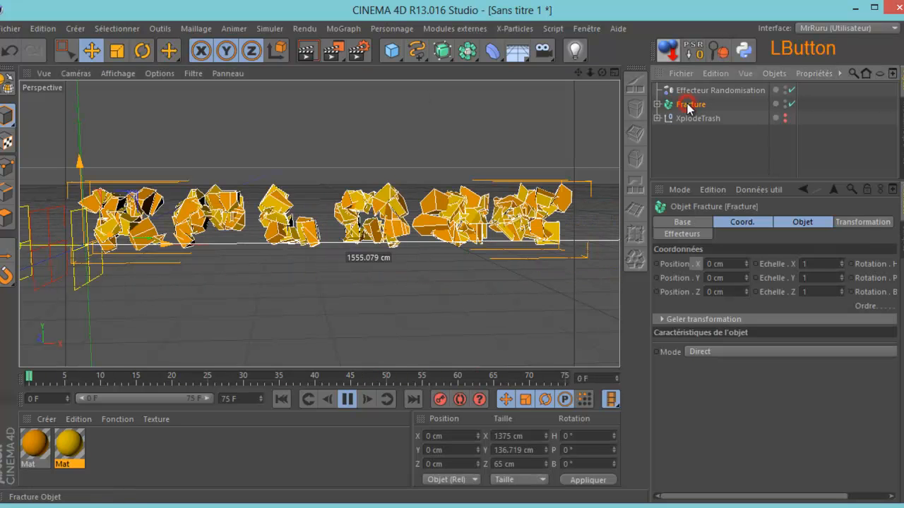
click(336, 29)
mouse_move(341, 50)
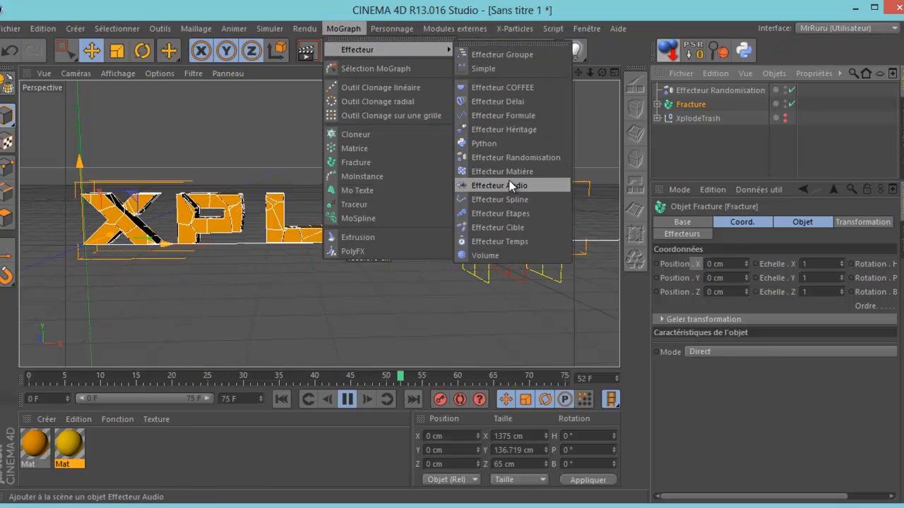
click(514, 104)
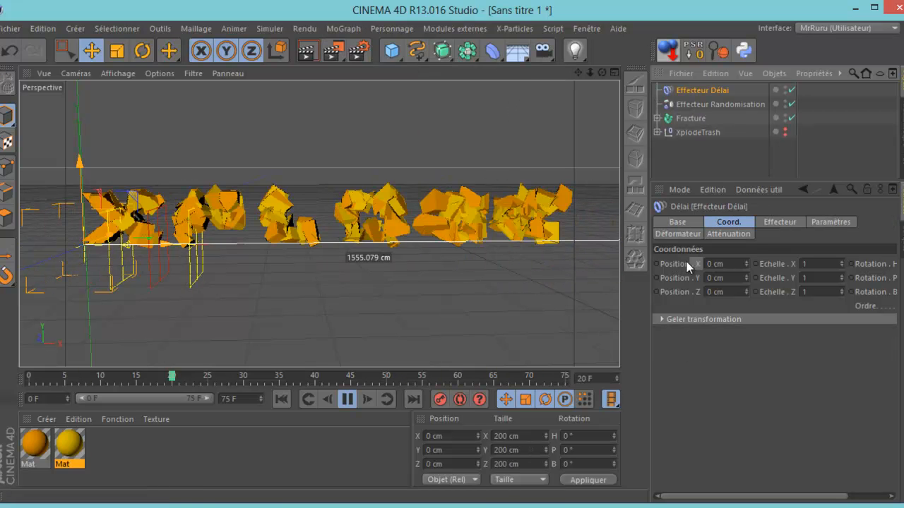
- Set the delay effector's intensity to 85%
click(831, 223)
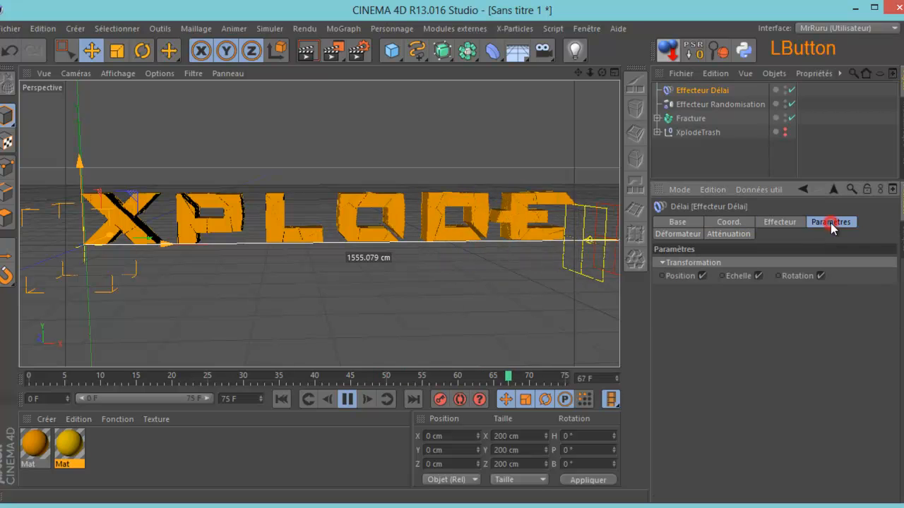
click(731, 234)
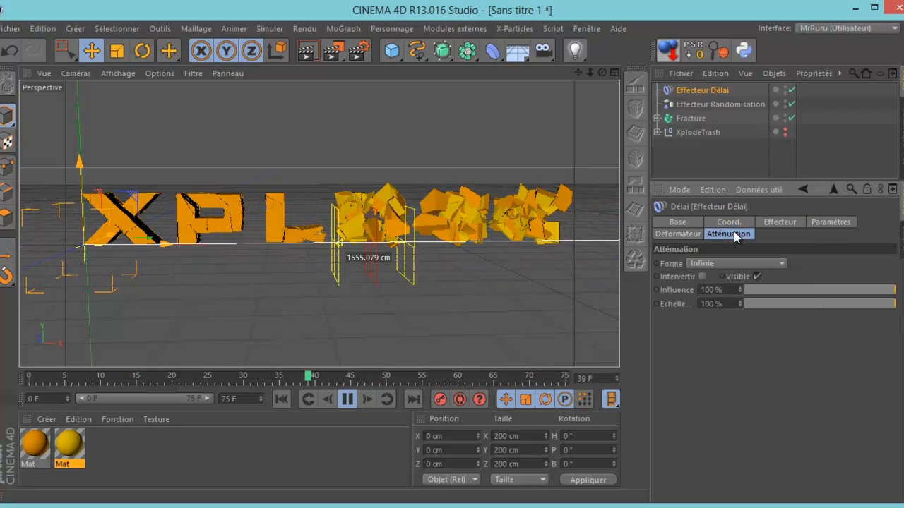
click(767, 224)
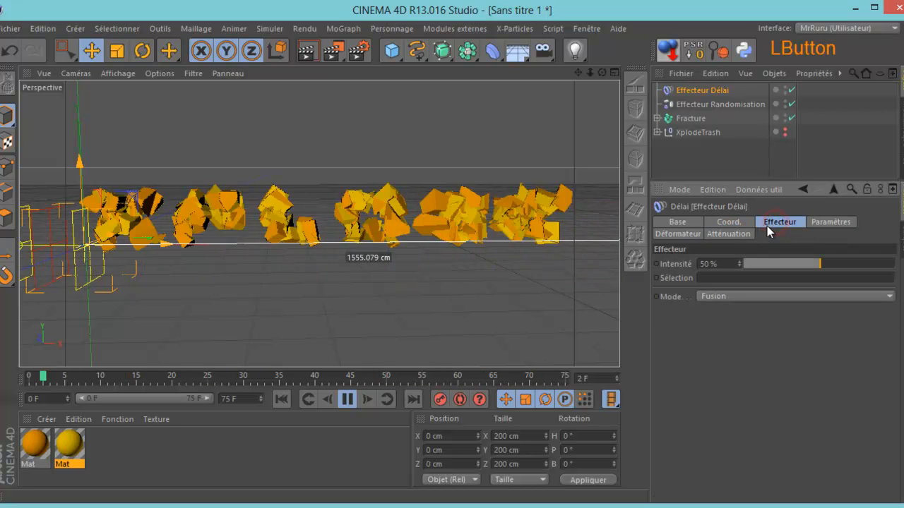
drag(719, 263, 667, 267)
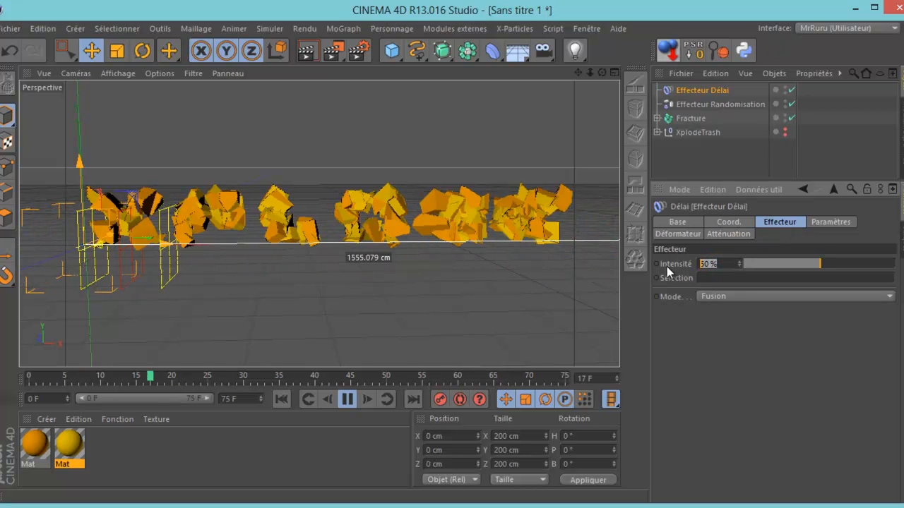
text(85)
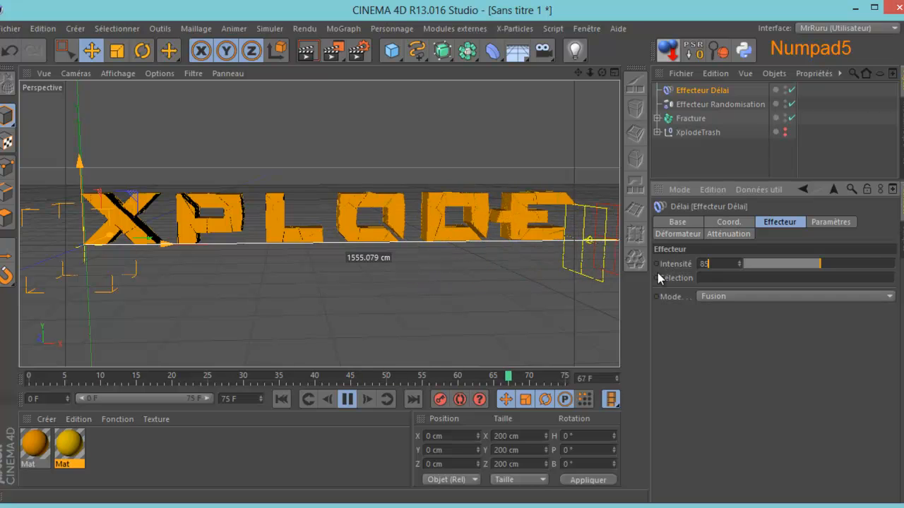
click(768, 355)
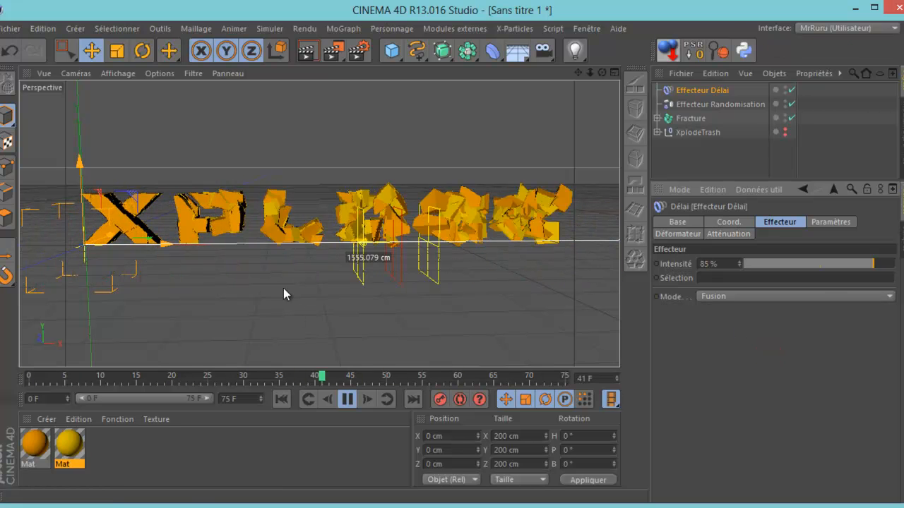
- Extend the animation's end frame and preview range to 120 F
click(237, 400)
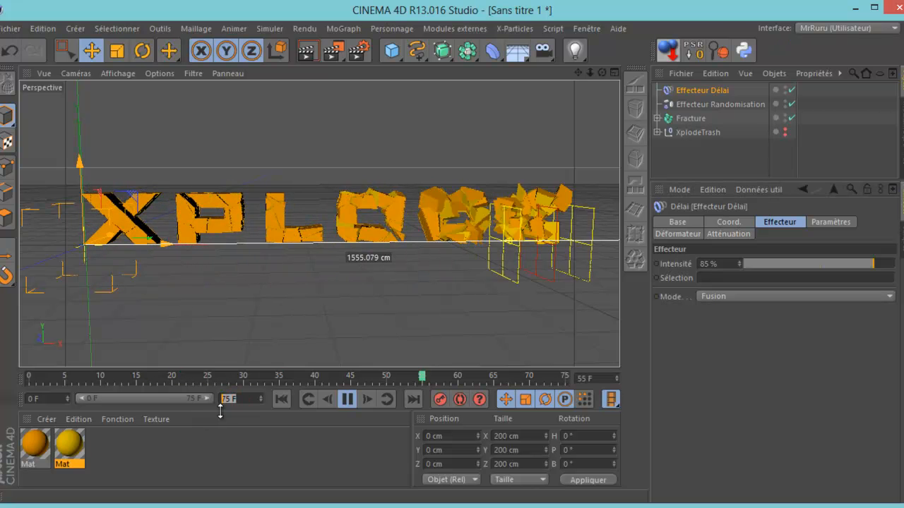
text(120)
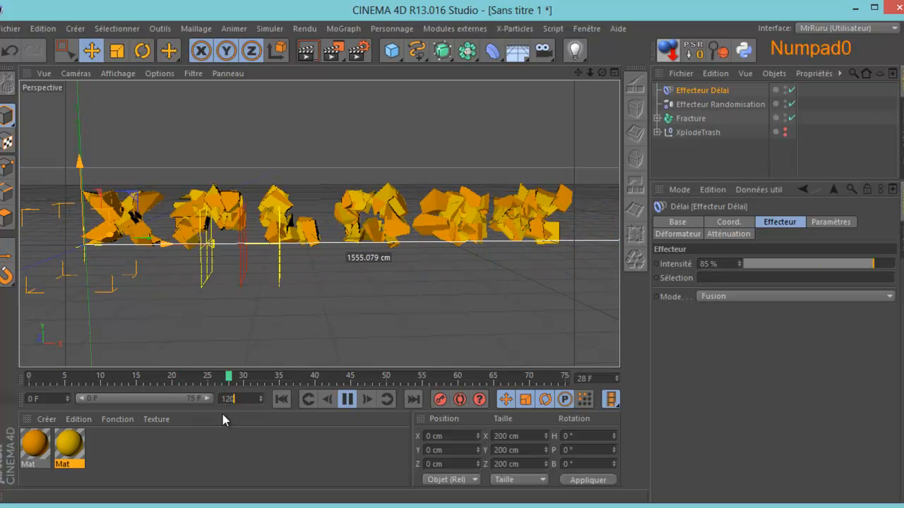
click(203, 399)
drag(162, 398, 166, 397)
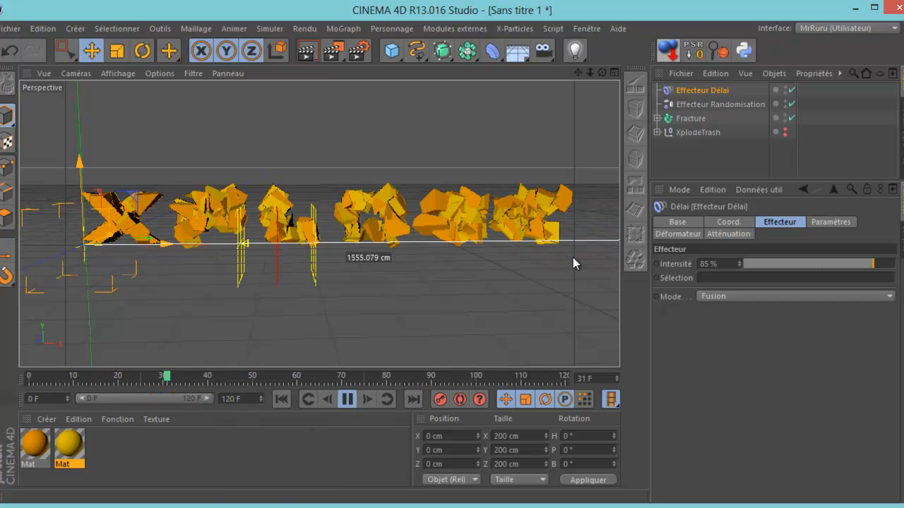
click(676, 154)
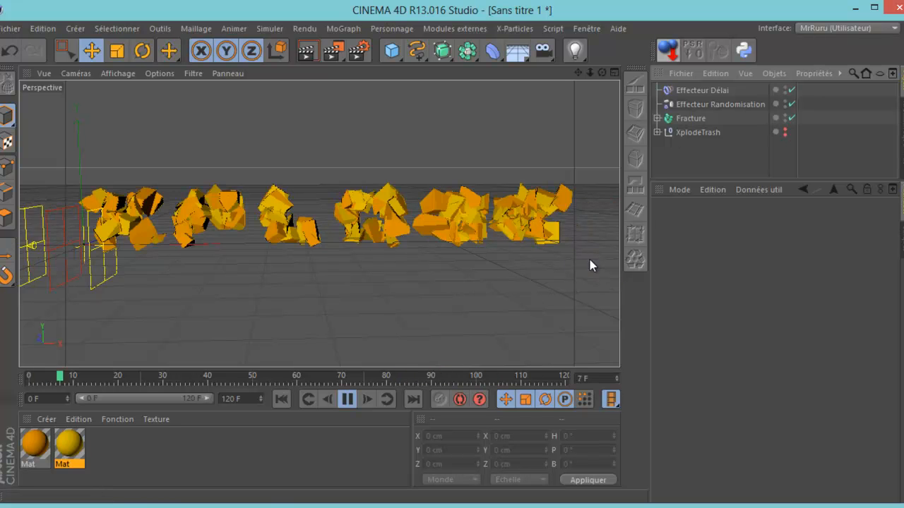
- Turn off the viewport visibility of the random effector's falloff and deselect the effector
click(728, 104)
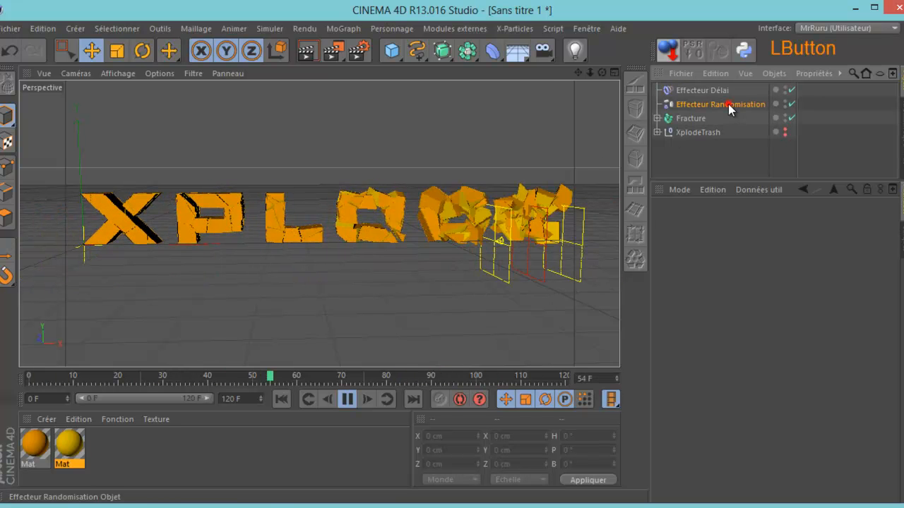
click(741, 235)
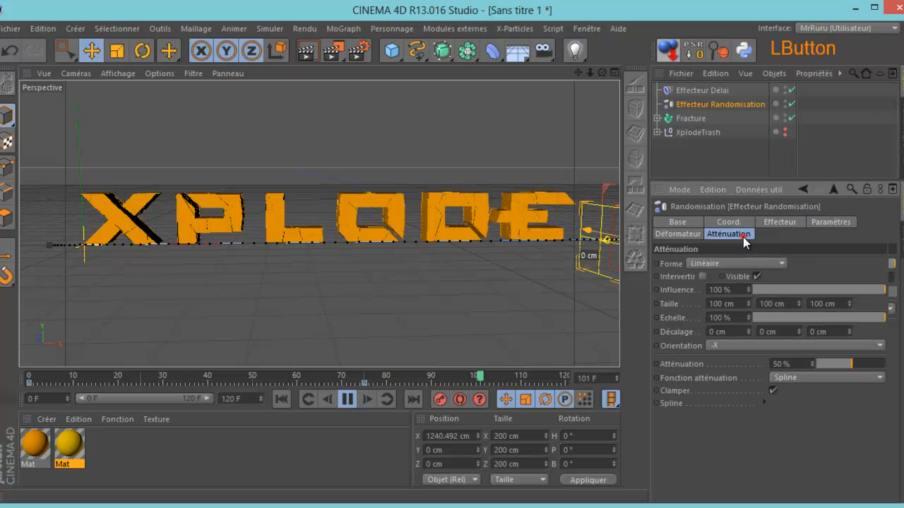
click(758, 276)
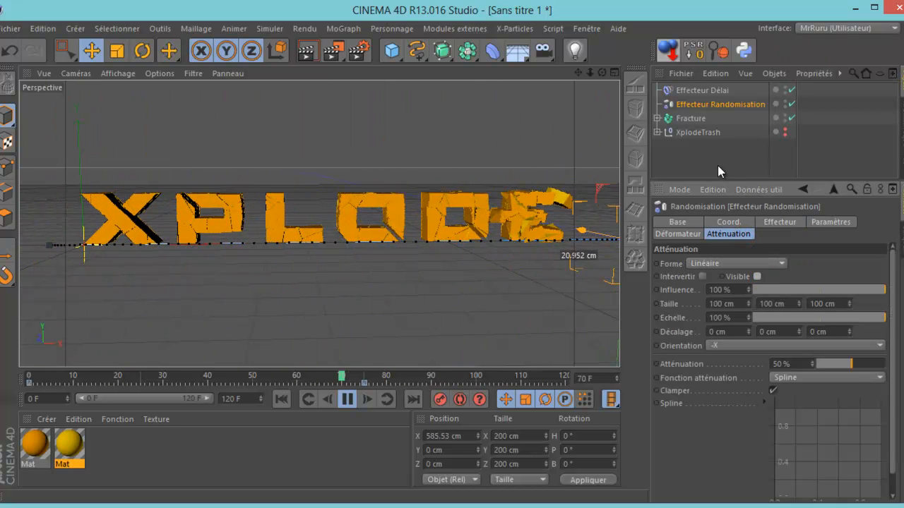
click(717, 166)
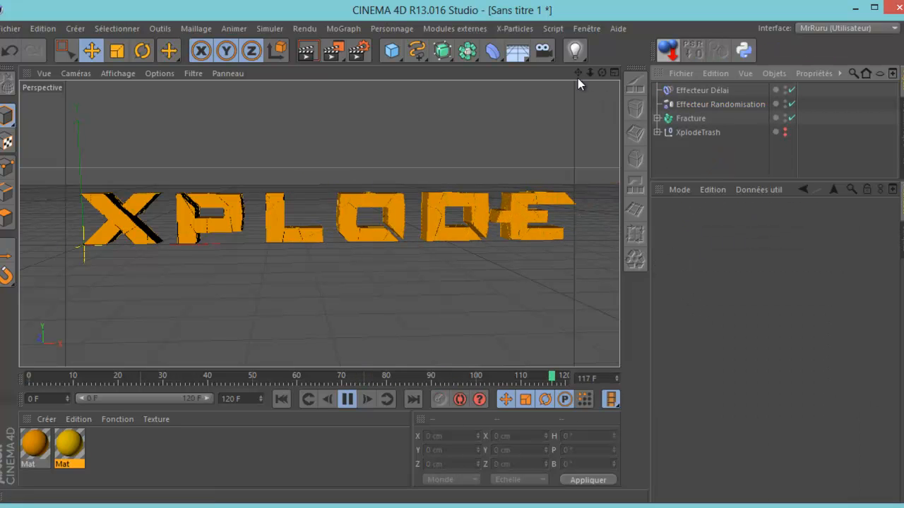
- Try the delay effector's intensity at a high 97% and a low 16% while the animation plays
click(702, 89)
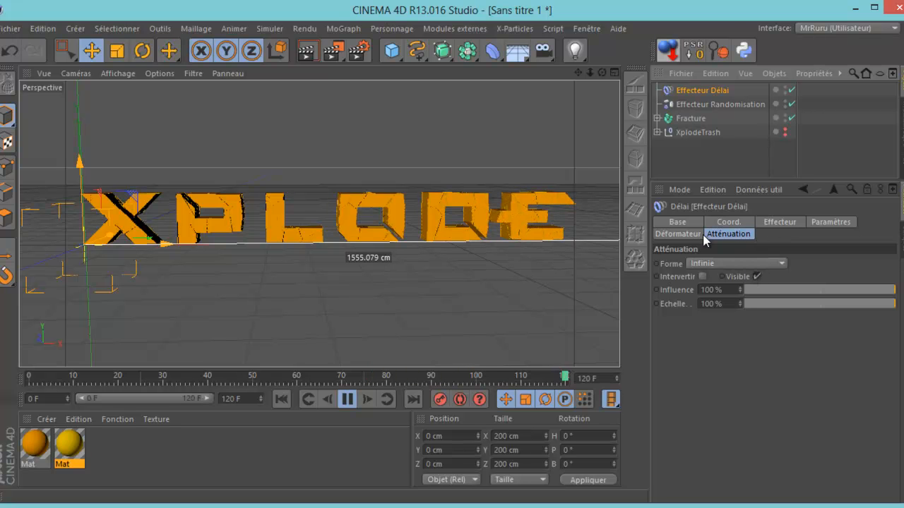
click(764, 220)
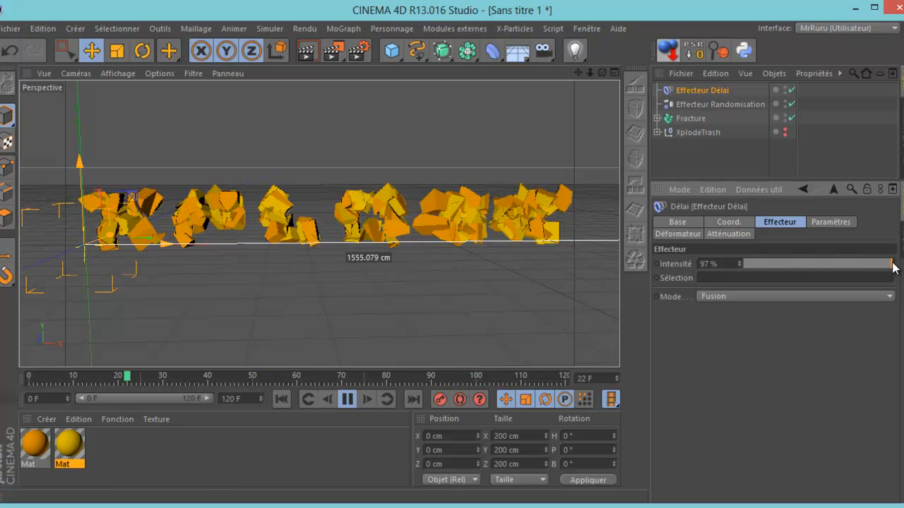
drag(892, 263, 866, 264)
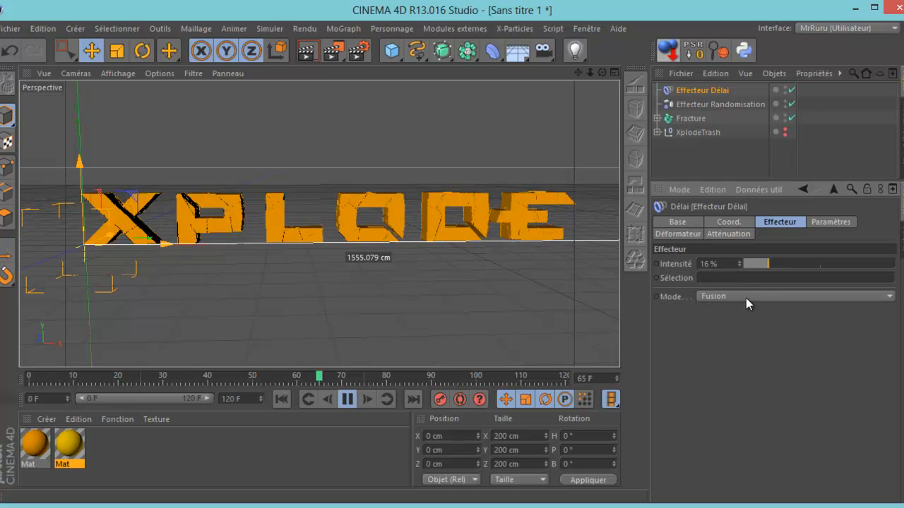
- Set the delay effector's intensity to 75% and its mode to Elasticité
click(723, 262)
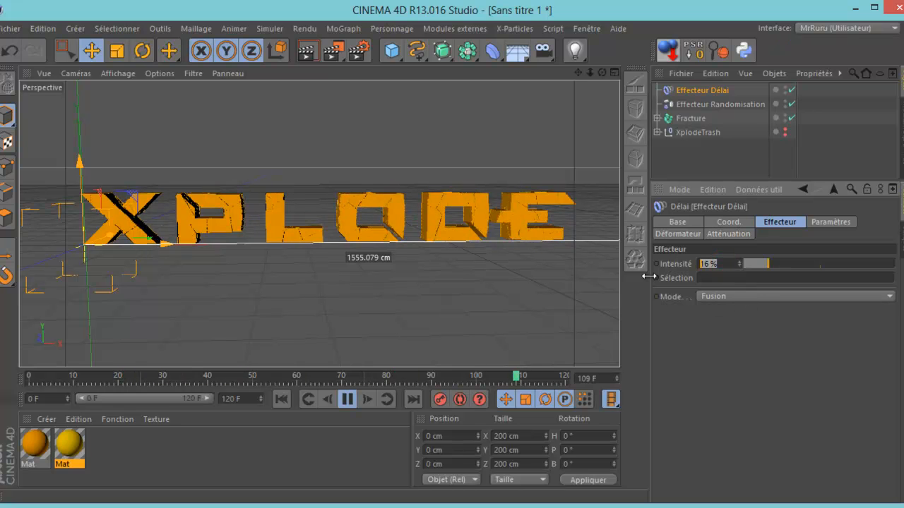
text(75)
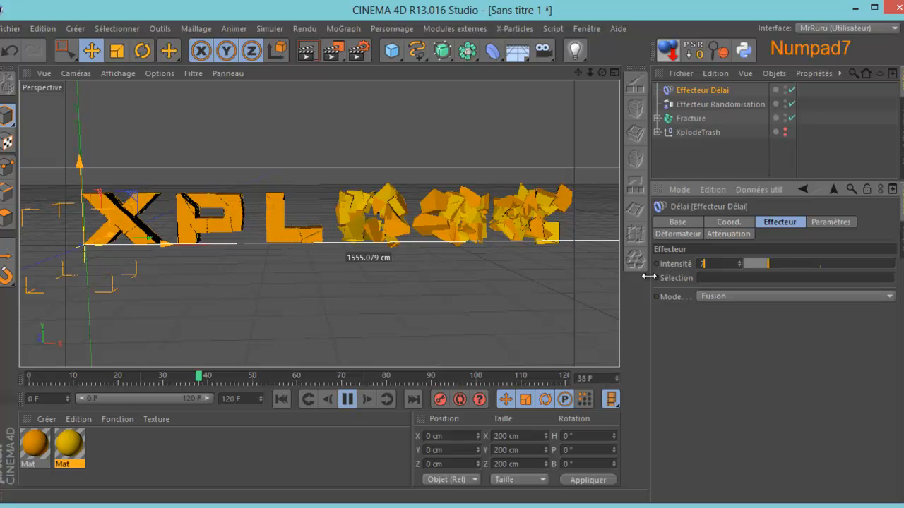
click(757, 297)
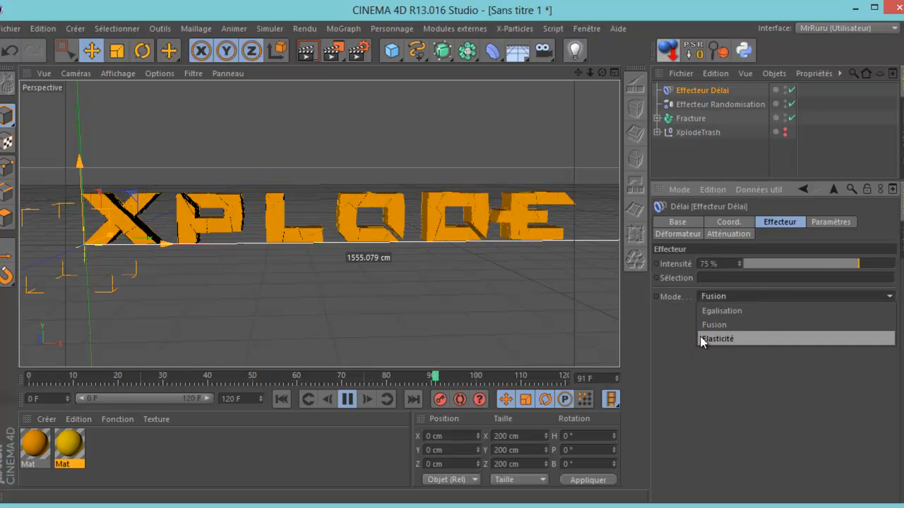
click(731, 338)
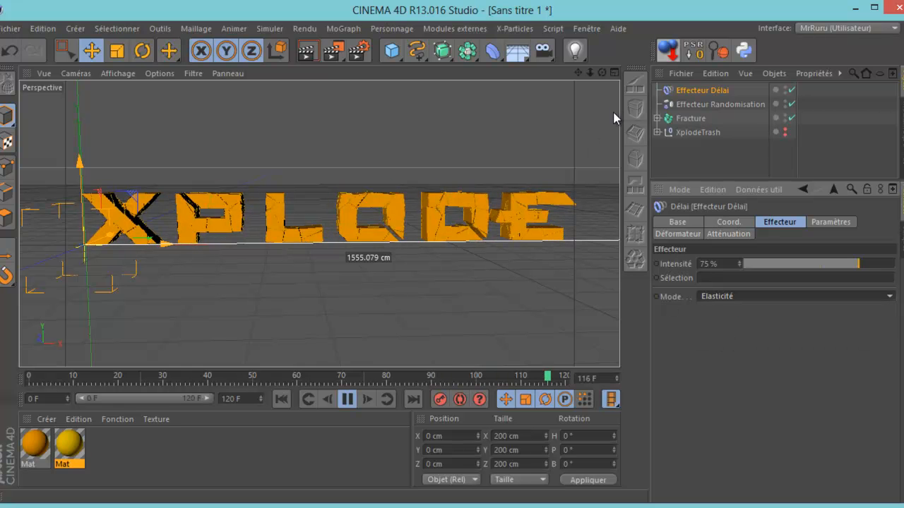
- Examine the elastic assembly of the text fragments from several angles during playback with nothing selected, and stop the playback
drag(603, 73, 455, 254)
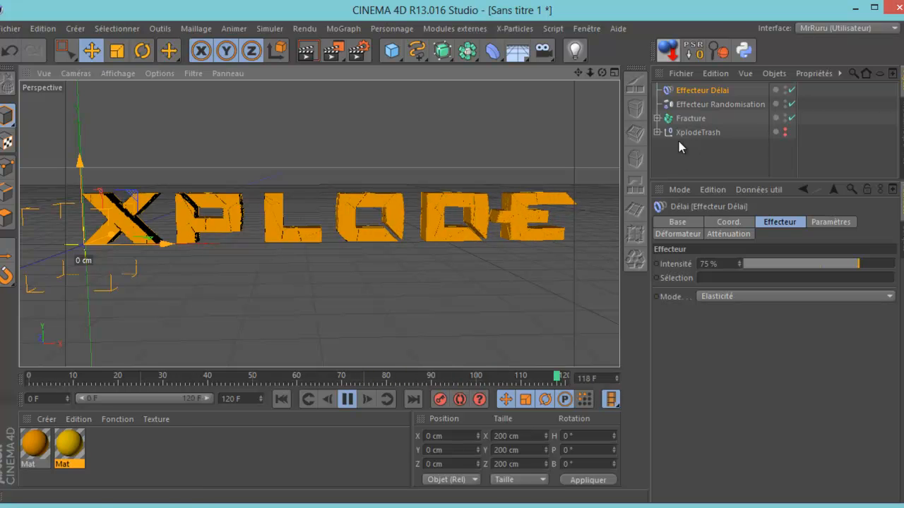
drag(601, 73, 455, 256)
drag(590, 72, 452, 256)
drag(578, 72, 454, 255)
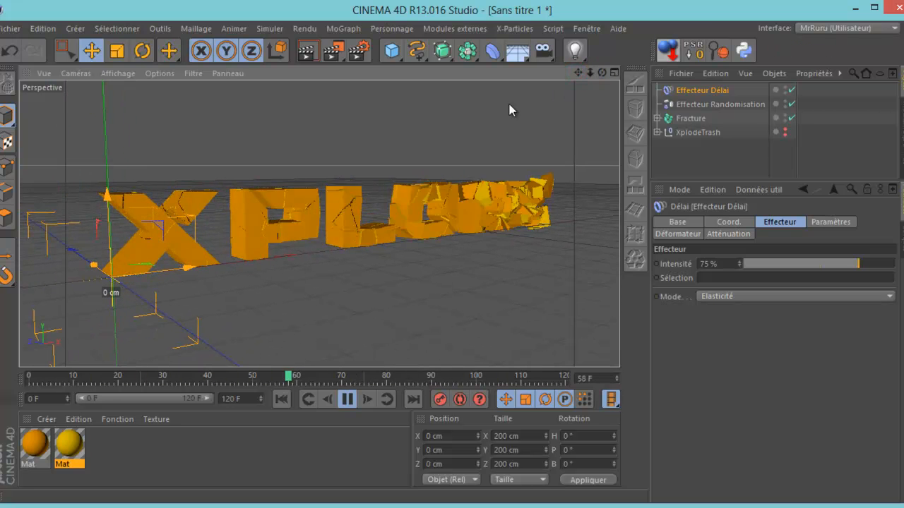
drag(602, 74, 454, 261)
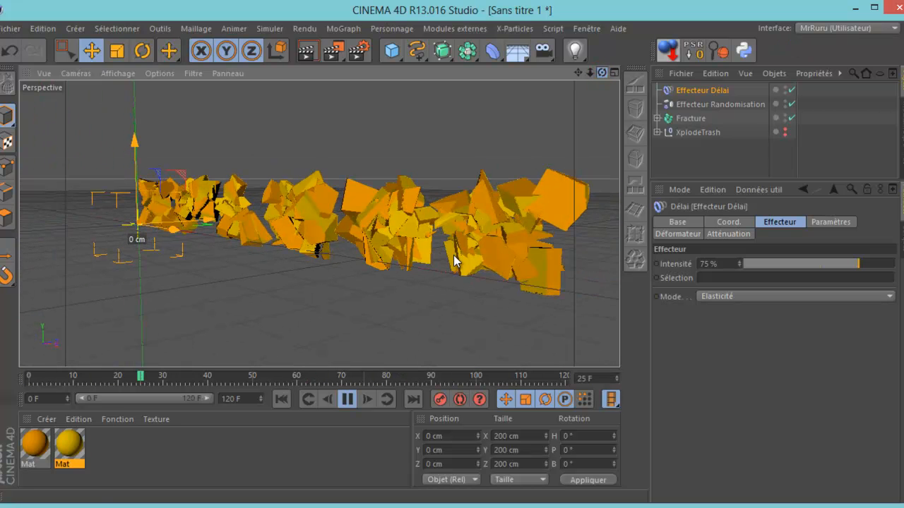
click(685, 162)
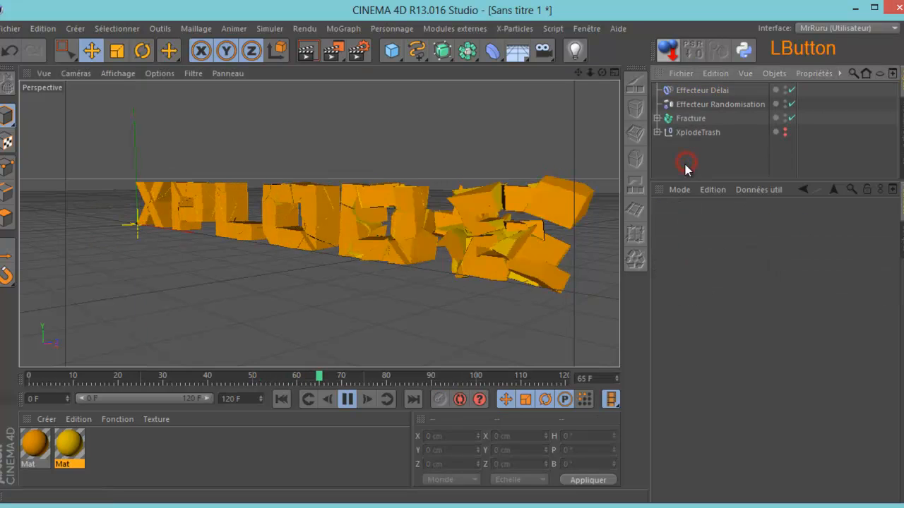
drag(577, 71, 454, 255)
drag(581, 74, 454, 255)
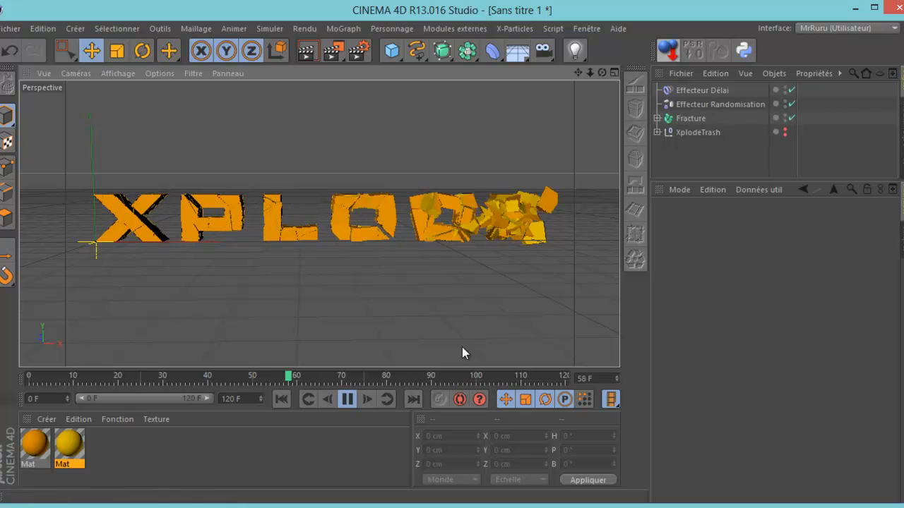
click(349, 399)
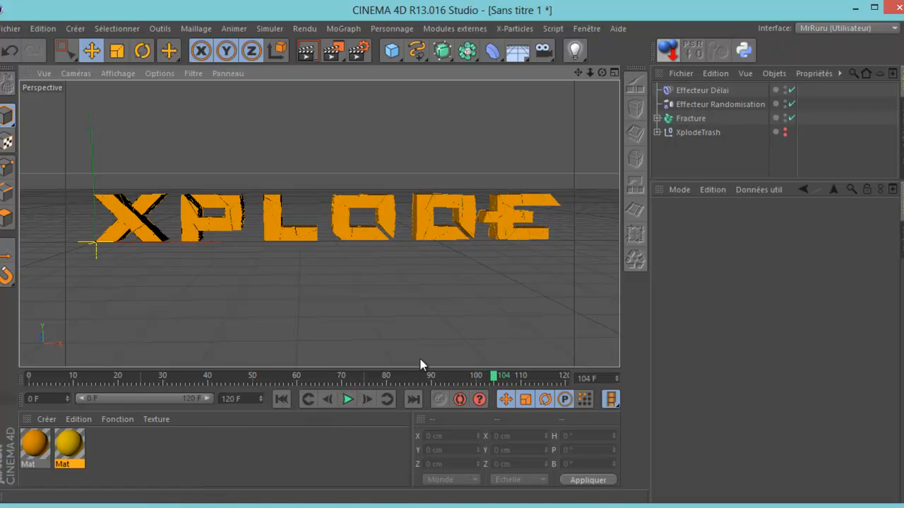
- Show the random effector's coordinates and extend the animation's end frame and preview range to 200 F
mouse_move(435, 376)
mouse_down()
mouse_move(25, 376)
mouse_move(430, 387)
mouse_up()
click(736, 104)
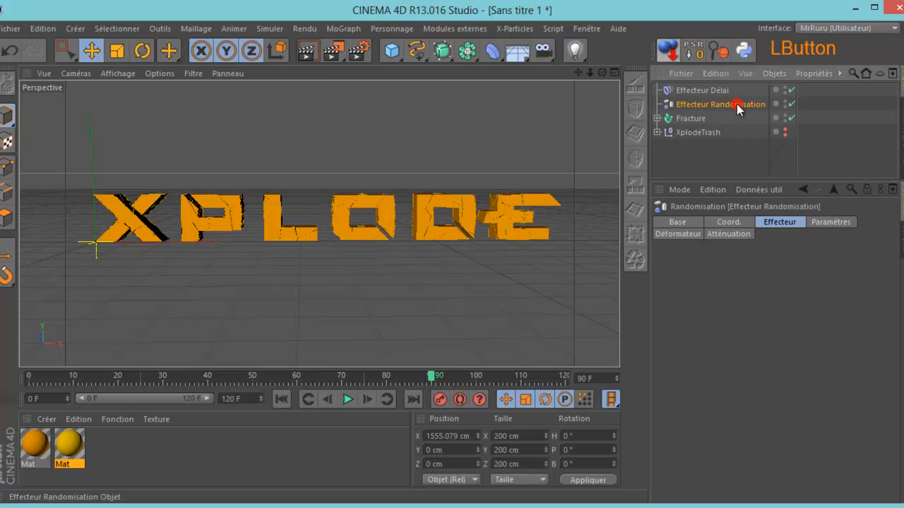
click(738, 223)
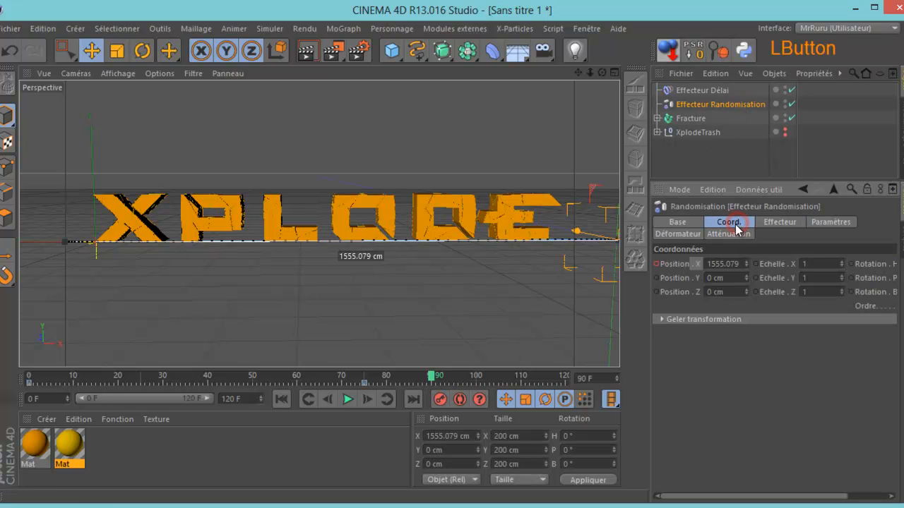
double_click(239, 399)
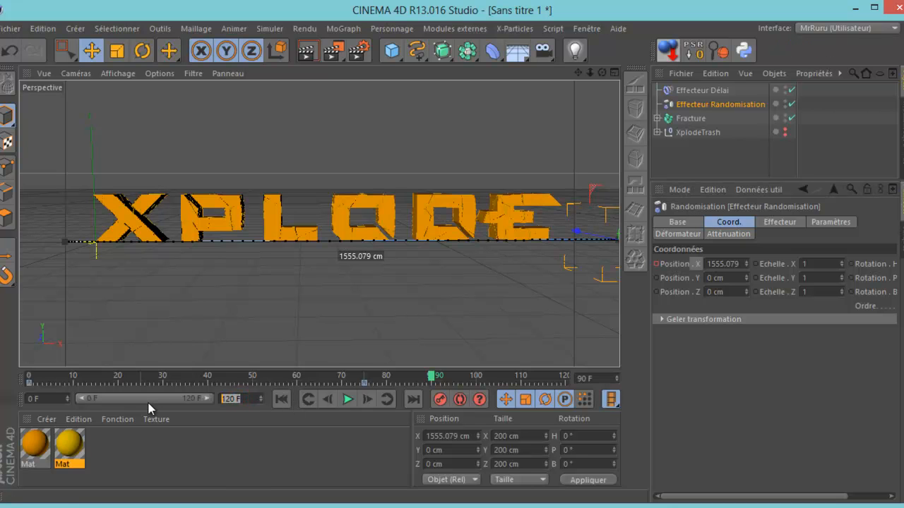
text(200)
click(205, 400)
drag(162, 398, 212, 399)
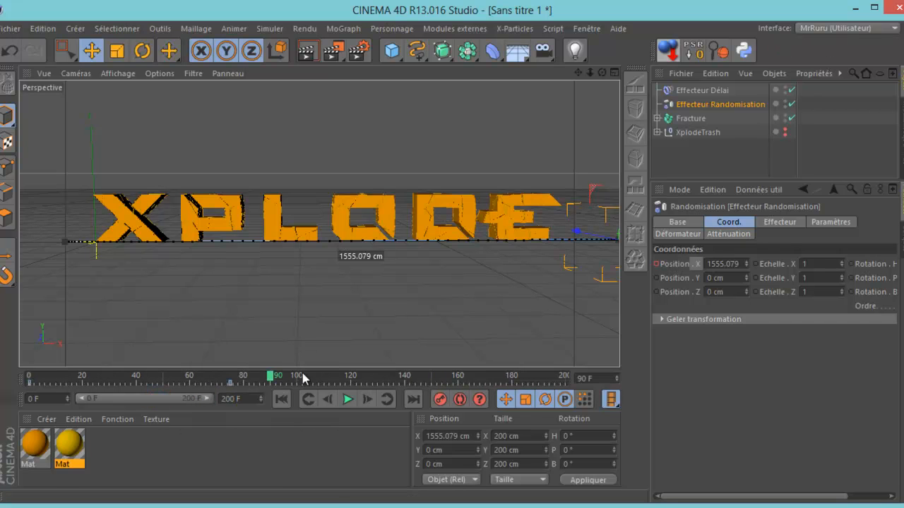
- Record a Position X keyframe for the random effector at frame 120, holding its current position
drag(273, 374, 353, 385)
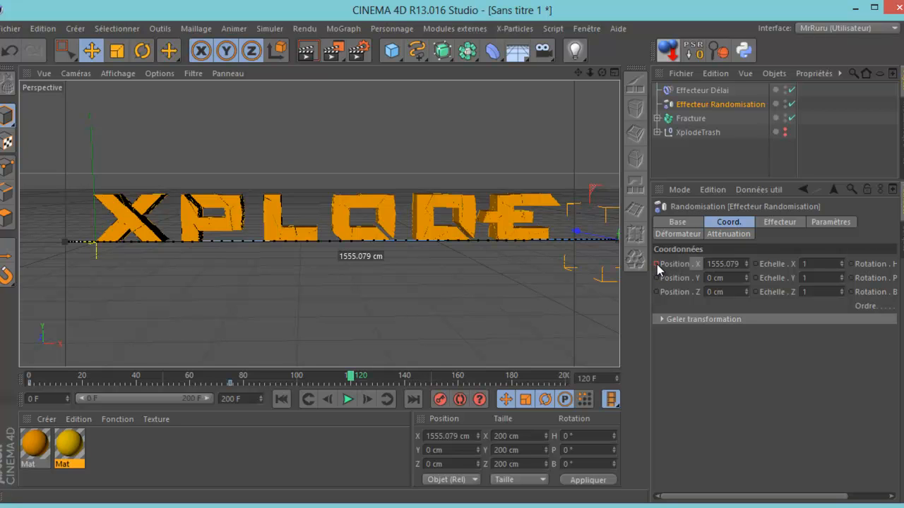
ctrl+click(657, 264)
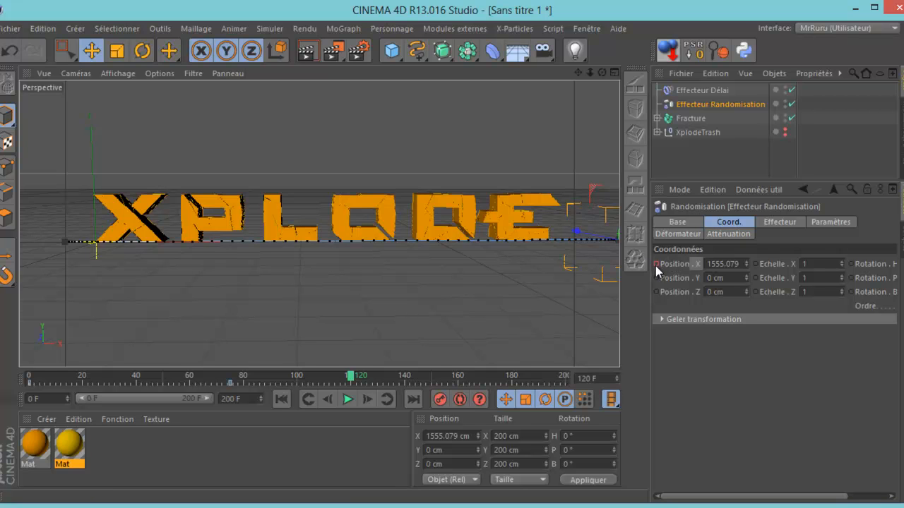
click(656, 264)
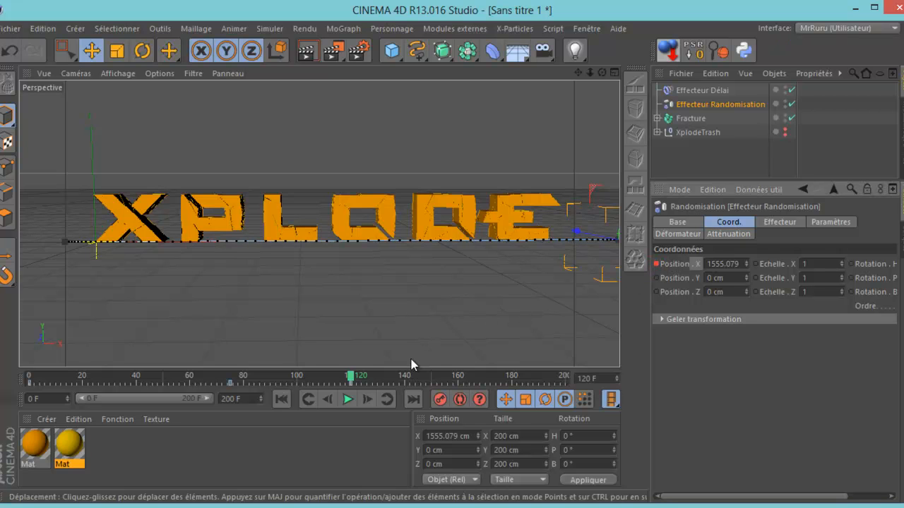
- At frame 200, move the random effector back past the X letter to about -186 cm in X and keyframe Position X
drag(359, 378, 597, 382)
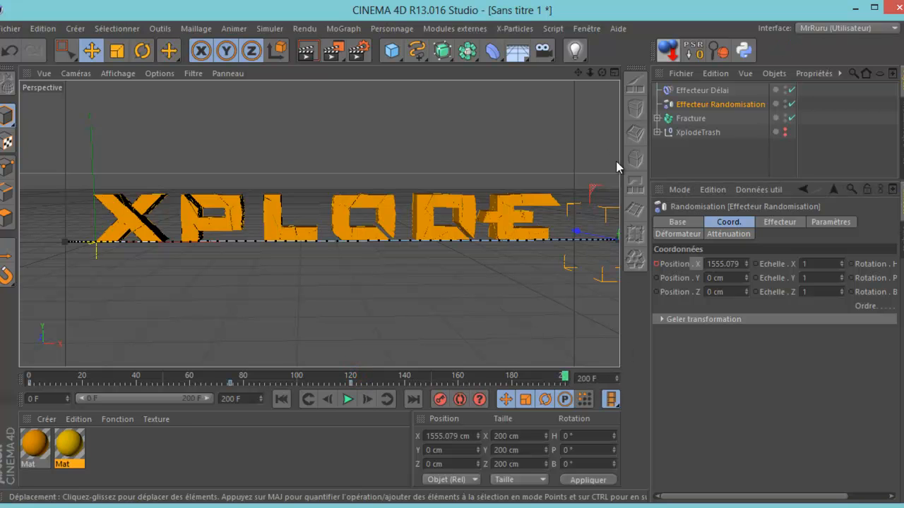
drag(578, 73, 458, 254)
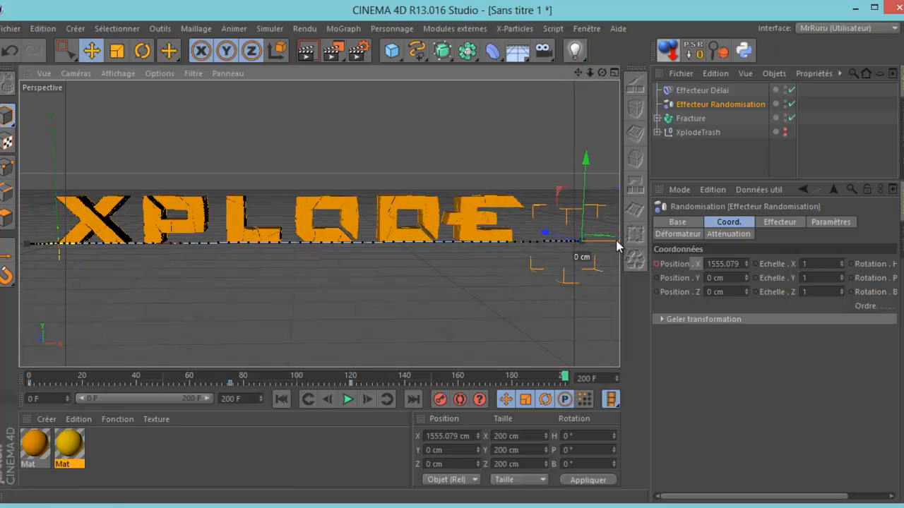
drag(616, 241, 21, 203)
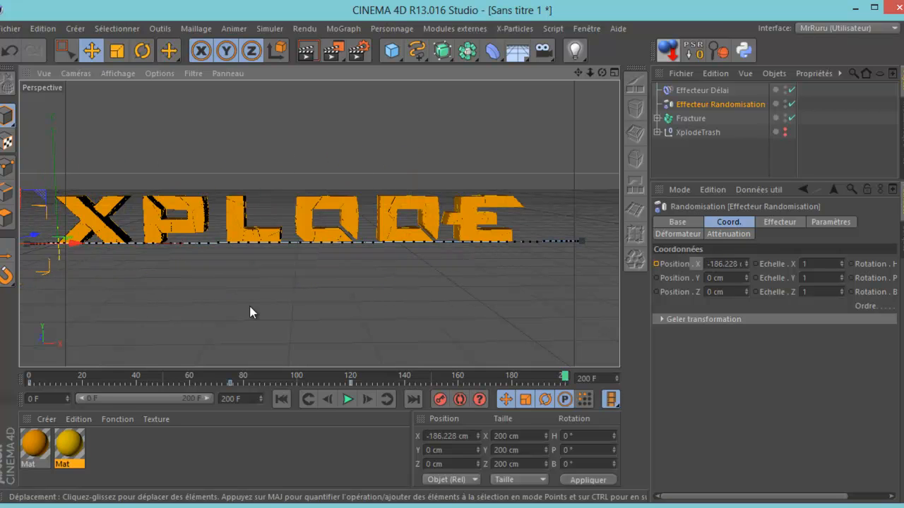
click(658, 263)
- Play the extended animation from frame 0 with nothing selected and examine the text assembling and breaking apart from another angle
click(281, 399)
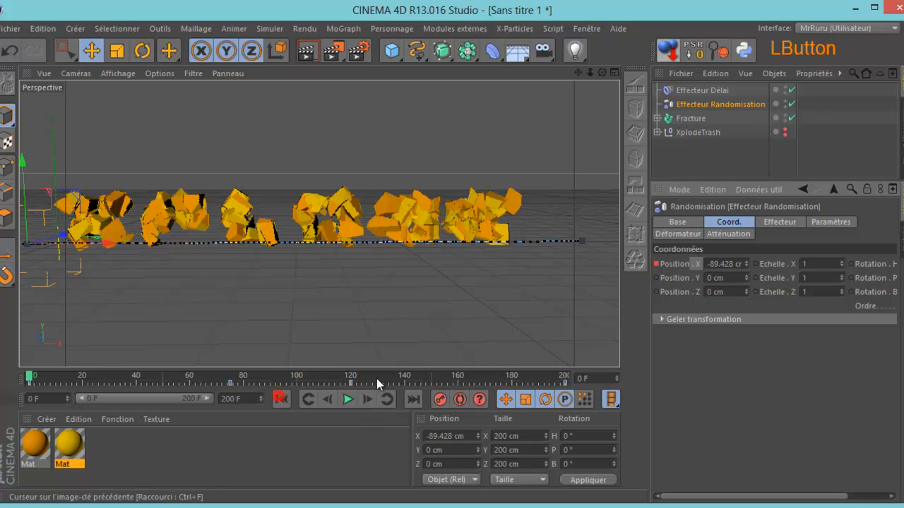
drag(578, 72, 454, 254)
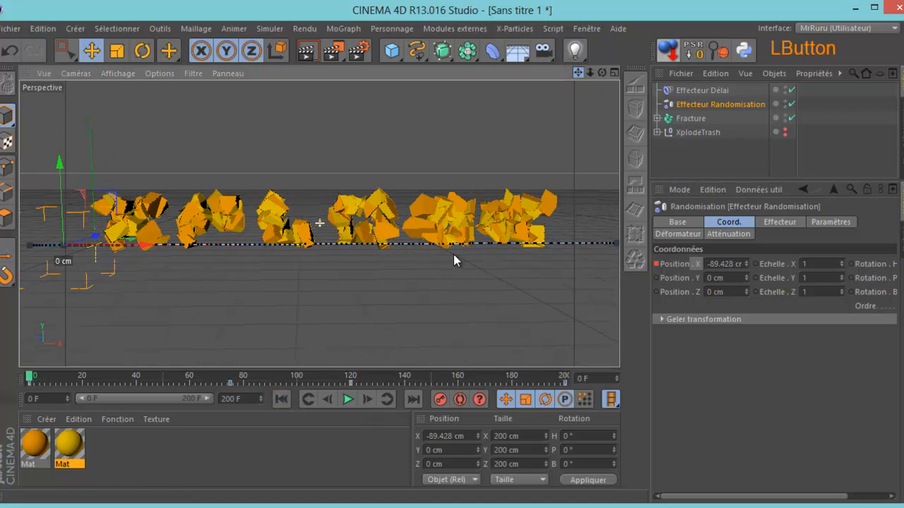
click(676, 161)
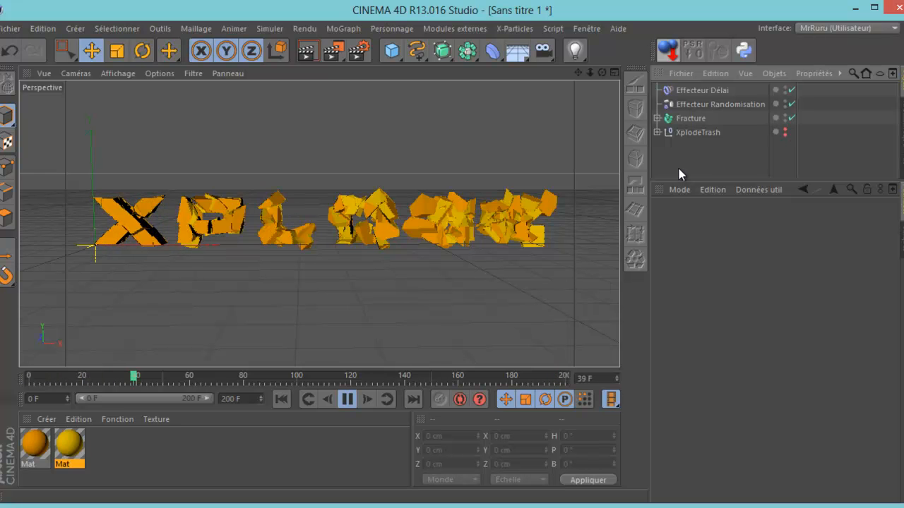
drag(602, 72, 452, 254)
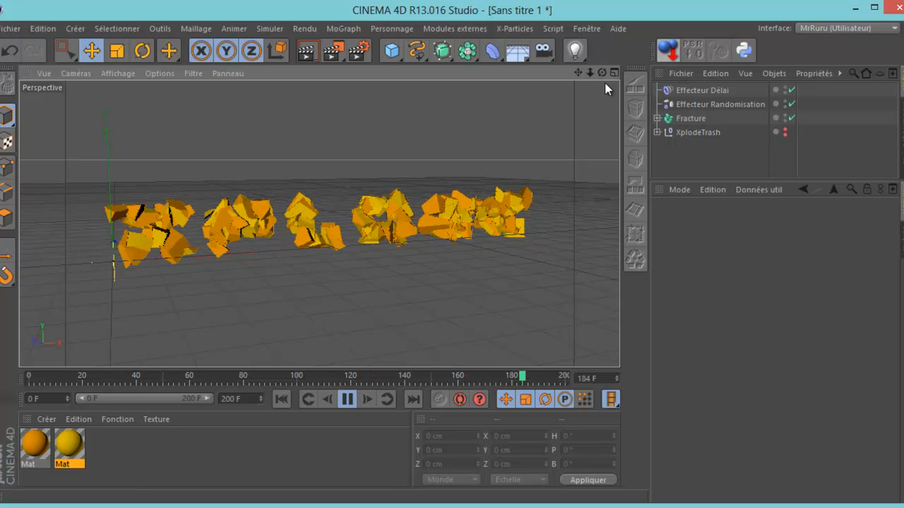
drag(592, 72, 455, 254)
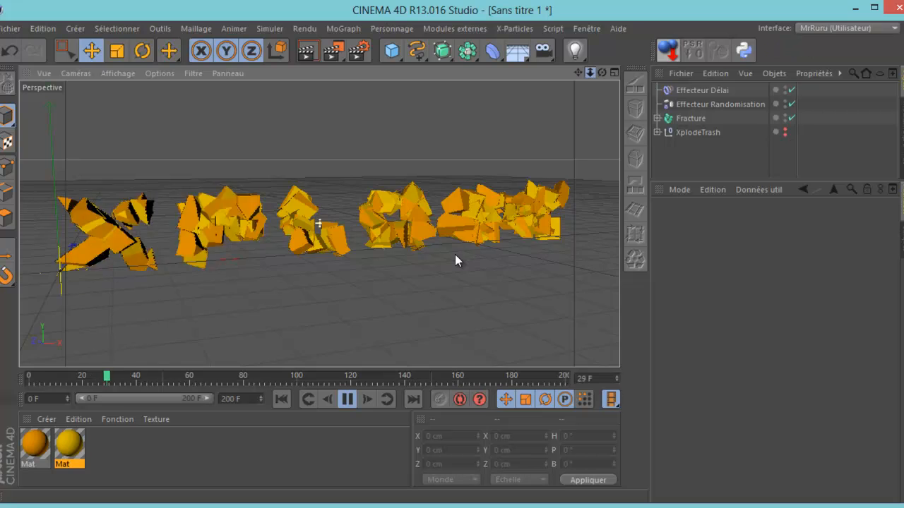